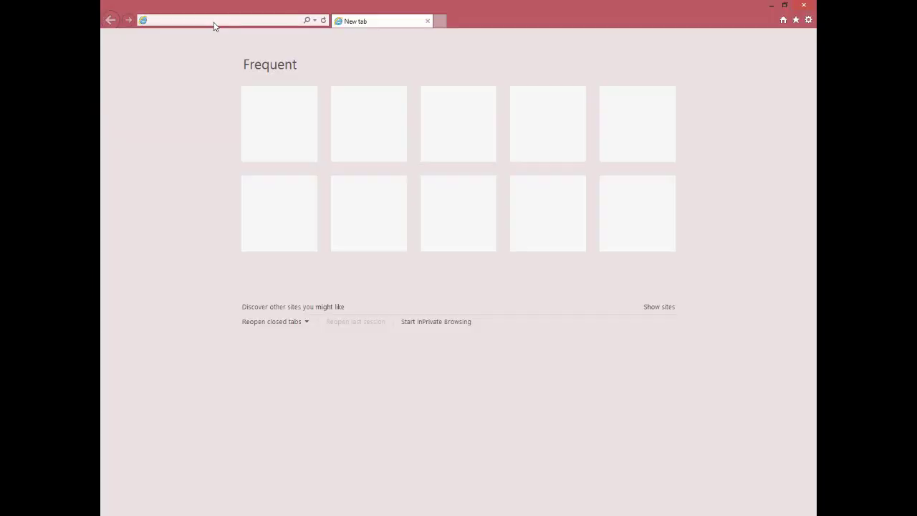
pyautogui.click(213, 22)
pyautogui.write('http')
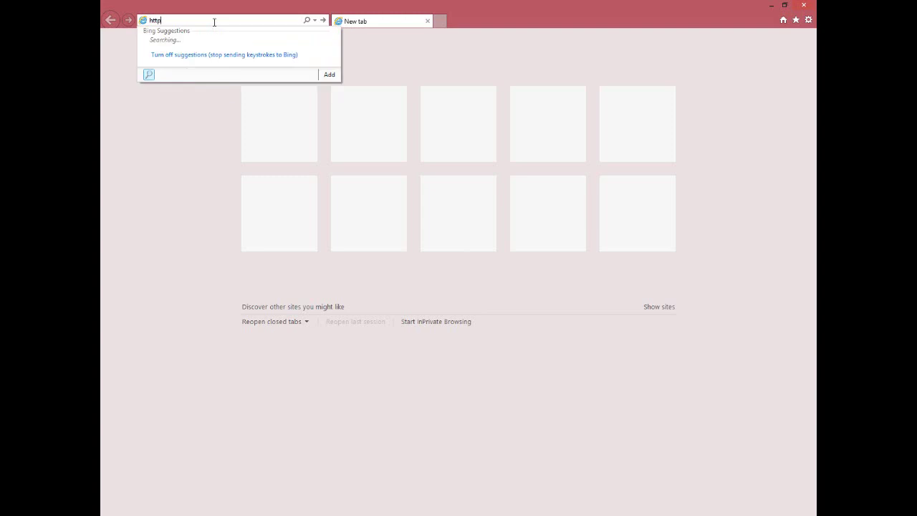
pyautogui.write('://mindafina')
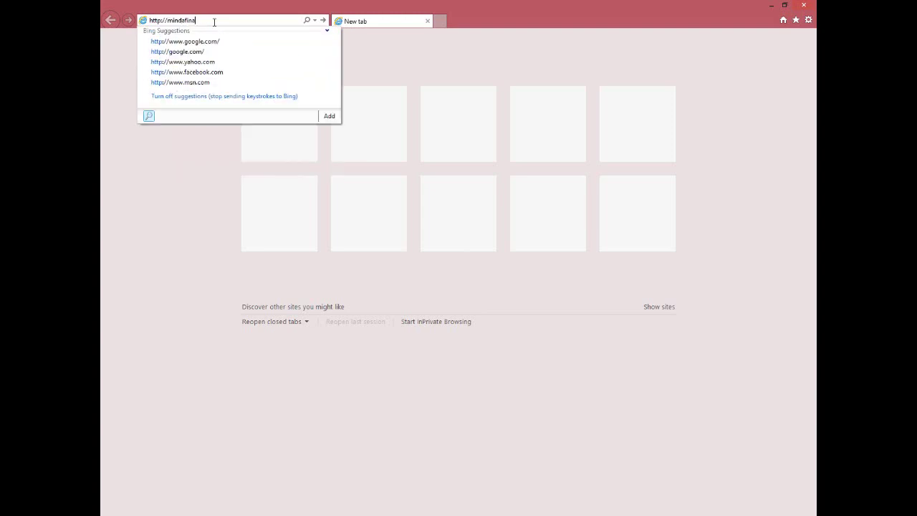
pyautogui.write('nce/')
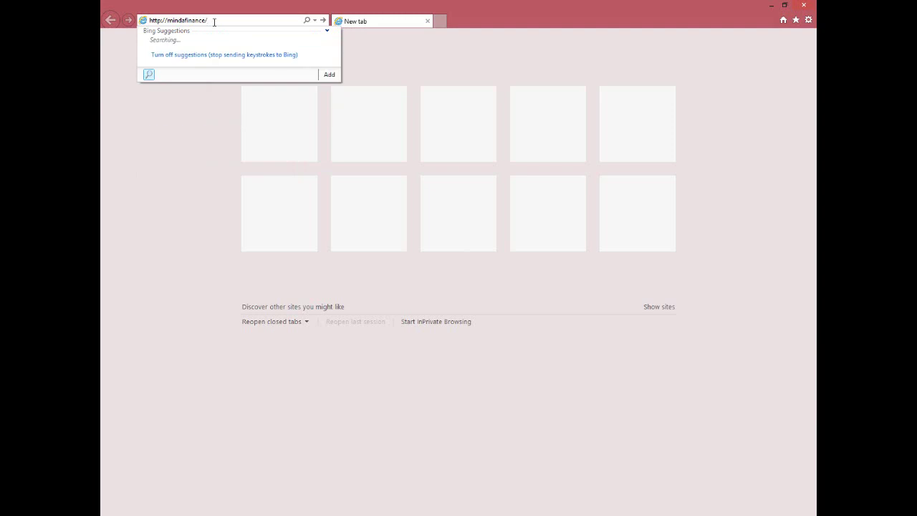
pyautogui.press('Return')
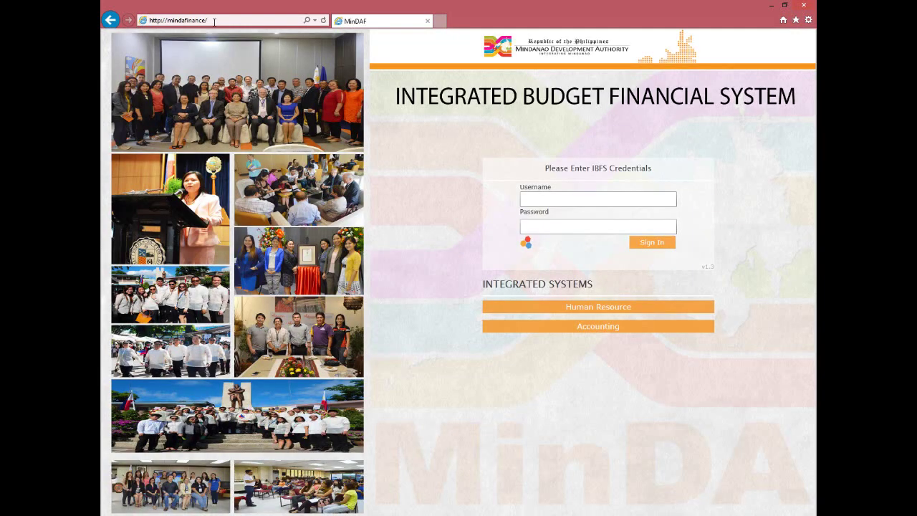
# - Sign in with the division chief's username and password
pyautogui.click(528, 195)
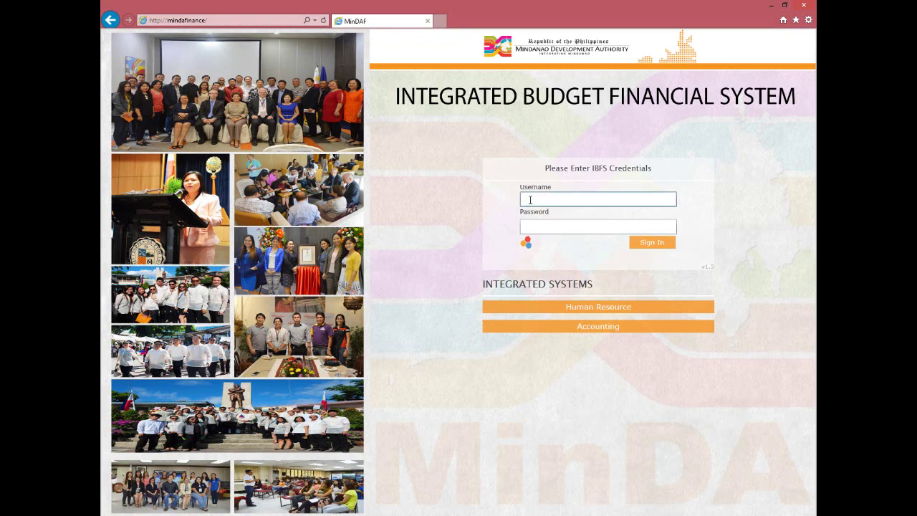
pyautogui.press('XF86AudioLowerVolume')
pyautogui.write('td-chief')
pyautogui.click(539, 226)
pyautogui.write('•••••')
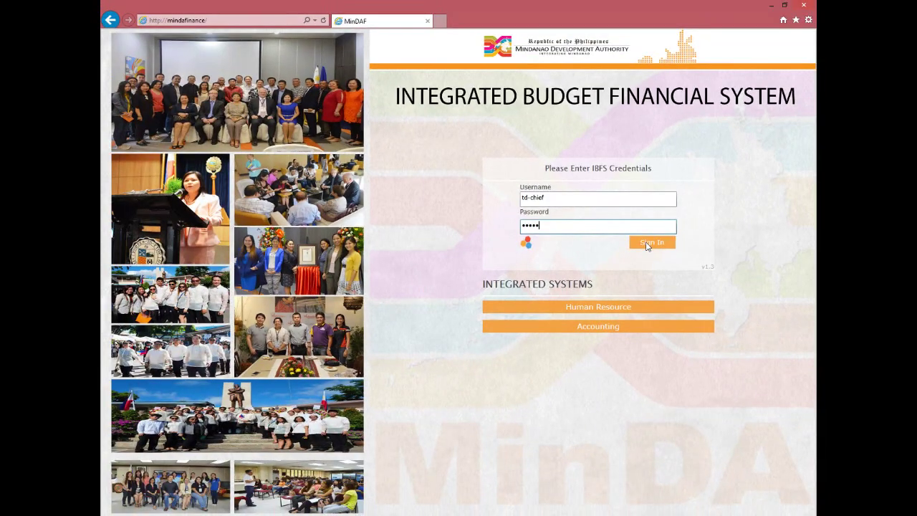
pyautogui.click(647, 244)
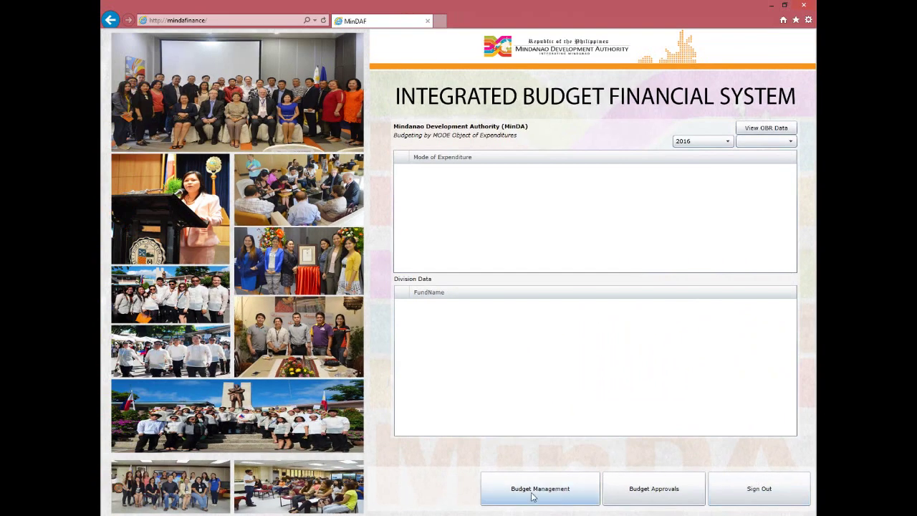
# - Open the Budget Management activities grid and insert a new blank activity row
pyautogui.click(533, 496)
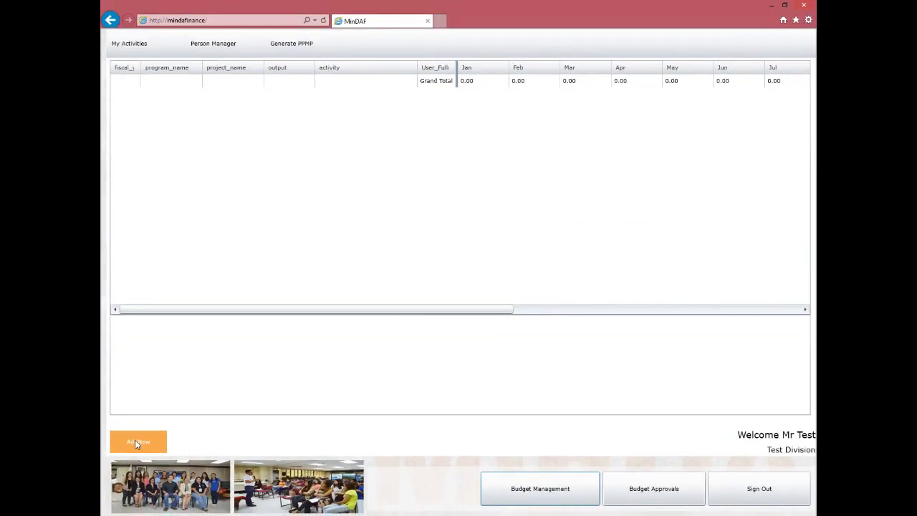
pyautogui.press('XF86AudioLowerVolume')
pyautogui.press('XF86AudioLowerVolume')
pyautogui.press('XF86AudioLowerVolume')
pyautogui.click(136, 442)
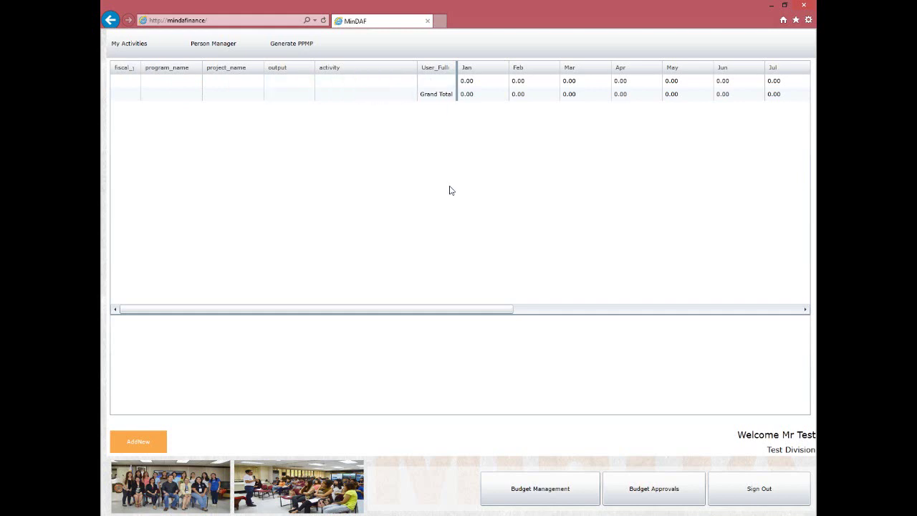
# - Enter fiscal year 2017, program Water Programs and project Structure Upgrade in the new row
pyautogui.moveTo(439, 313); pyautogui.dragTo(411, 317)
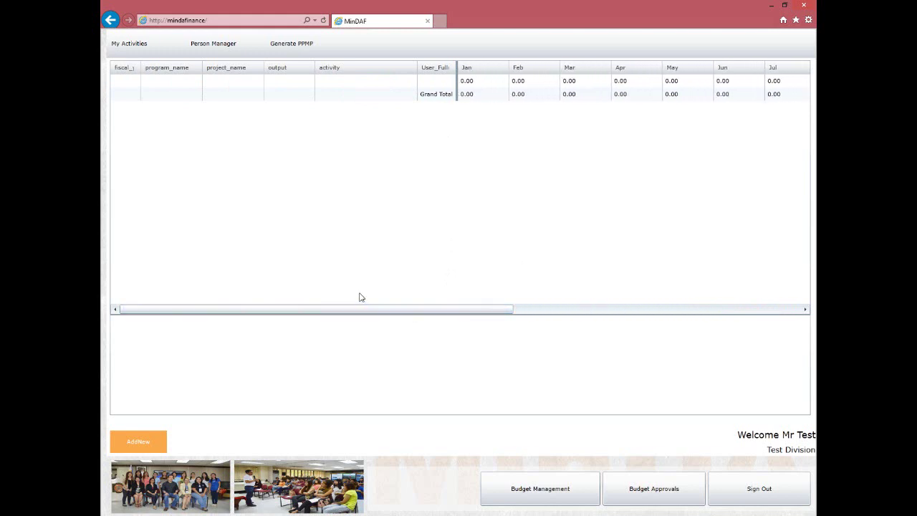
pyautogui.click(124, 82)
pyautogui.write('2017')
pyautogui.click(161, 84)
pyautogui.click(162, 84)
pyautogui.write('Water')
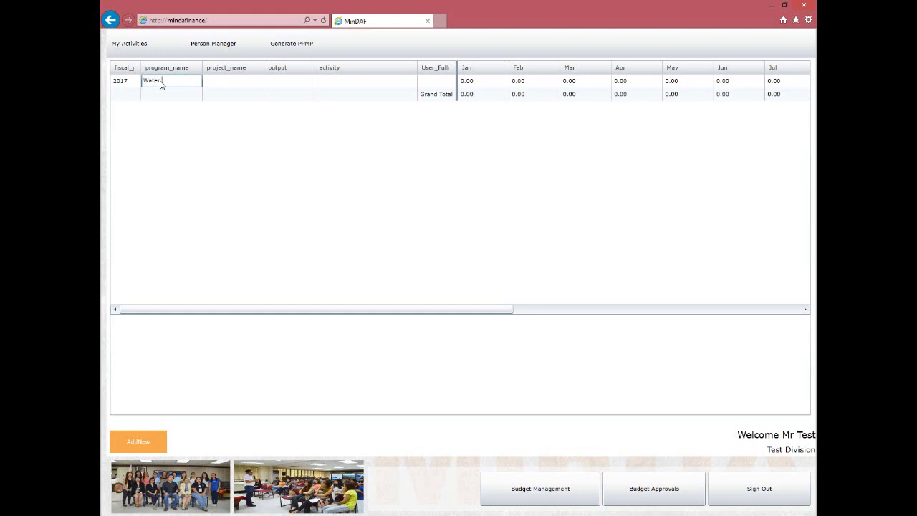
pyautogui.write(' Programs')
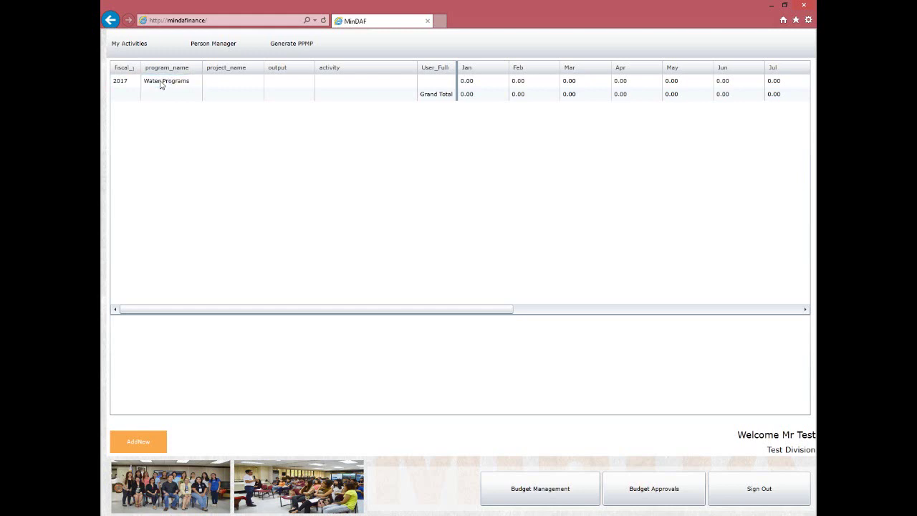
pyautogui.click(228, 82)
pyautogui.click(229, 85)
pyautogui.write('Structure ')
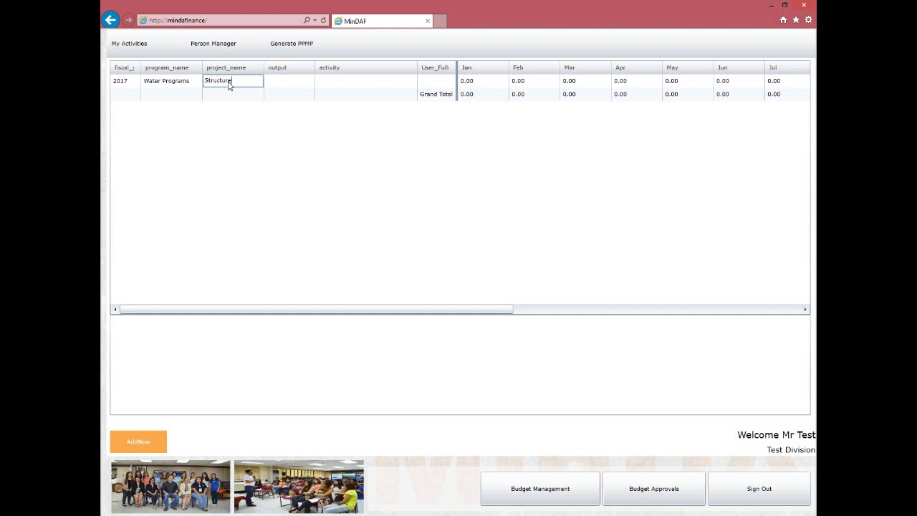
pyautogui.write('Upgrade')
pyautogui.press('Return')
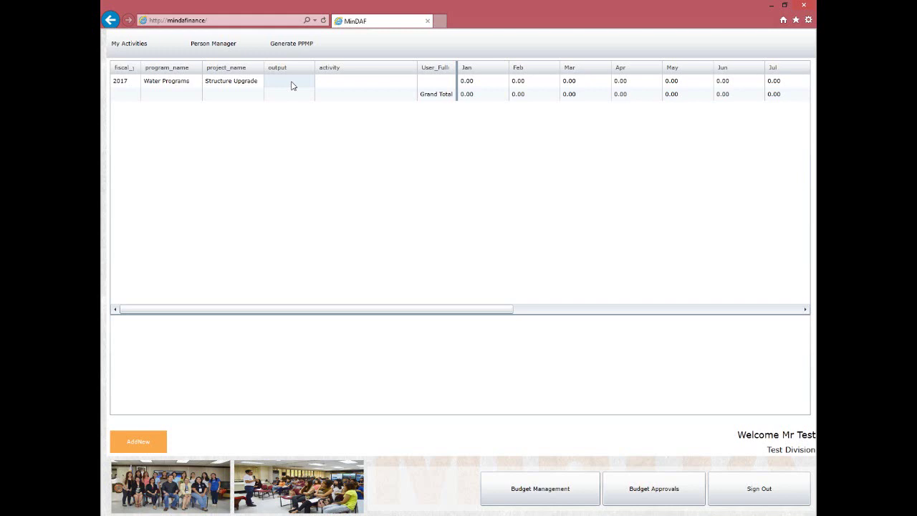
# - Set the row's output to Water Base Reform and its activity to Platform Installation
pyautogui.click(291, 86)
pyautogui.write('Water Base')
pyautogui.write('Reform')
pyautogui.click(340, 85)
pyautogui.click(370, 85)
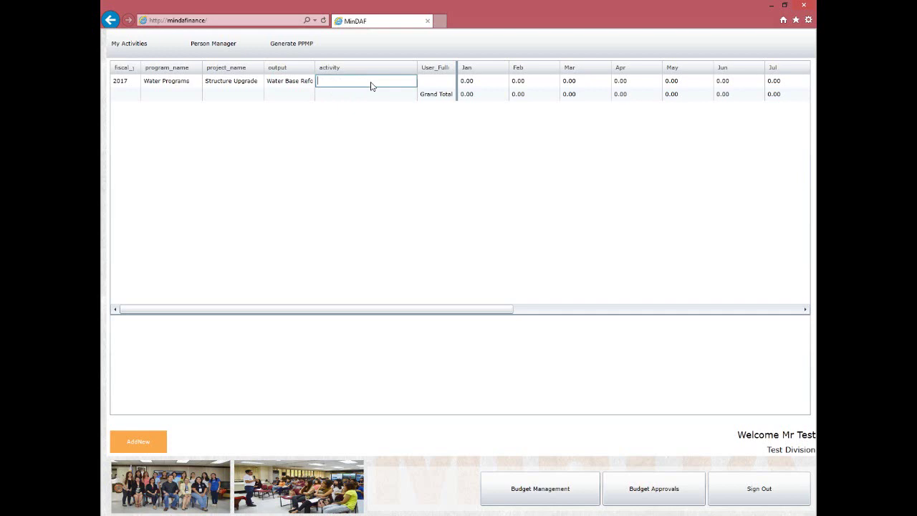
pyautogui.write('Platform Installation')
pyautogui.press('Return')
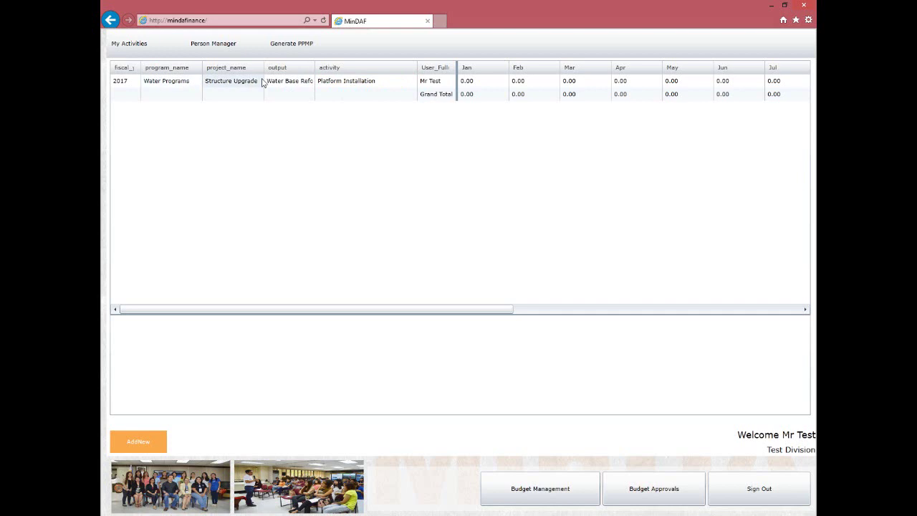
# - Assign the first row to the member staff account and add another activity row
pyautogui.click(432, 81)
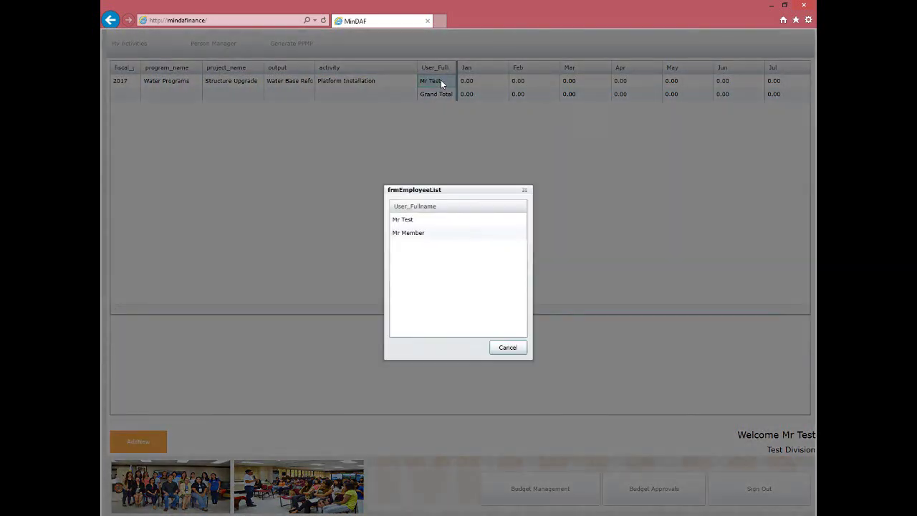
pyautogui.doubleClick(420, 234)
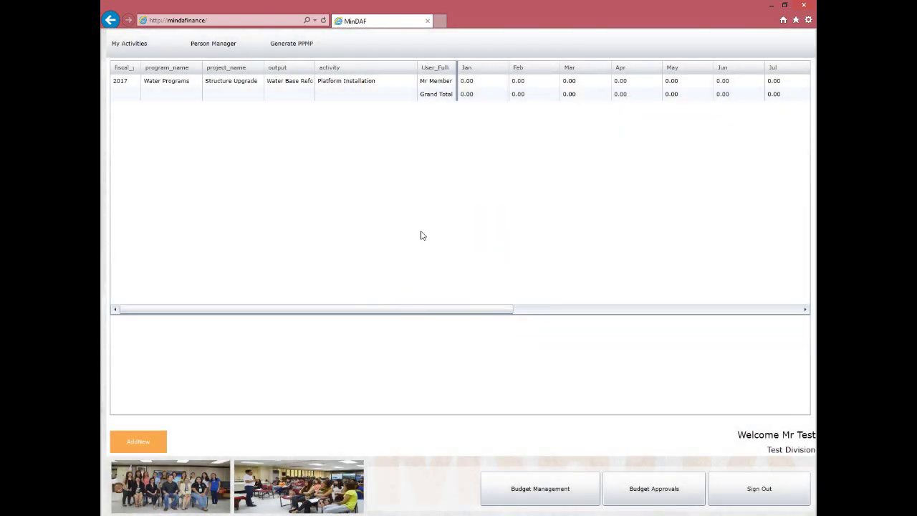
pyautogui.moveTo(427, 310); pyautogui.dragTo(408, 313)
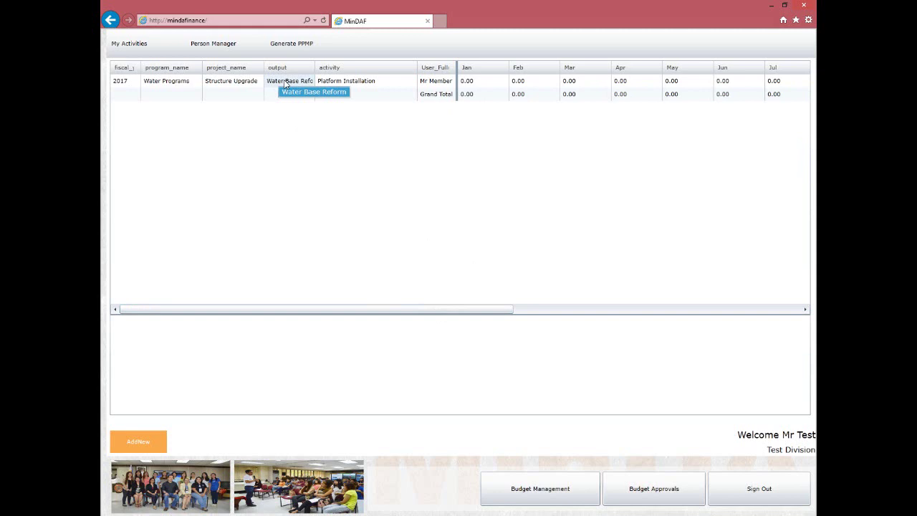
pyautogui.click(285, 84)
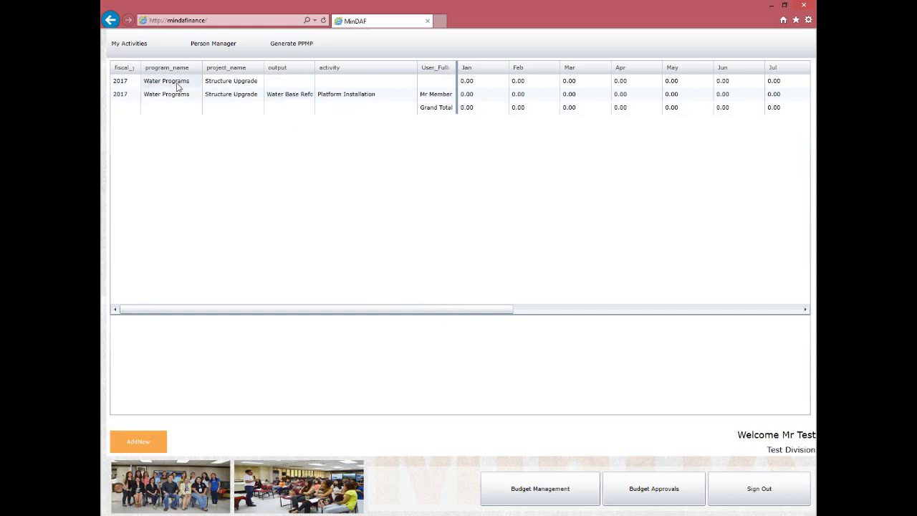
# - Fill the new row's output with Base Implementation and activity with Structure Canvass Material
pyautogui.click(281, 83)
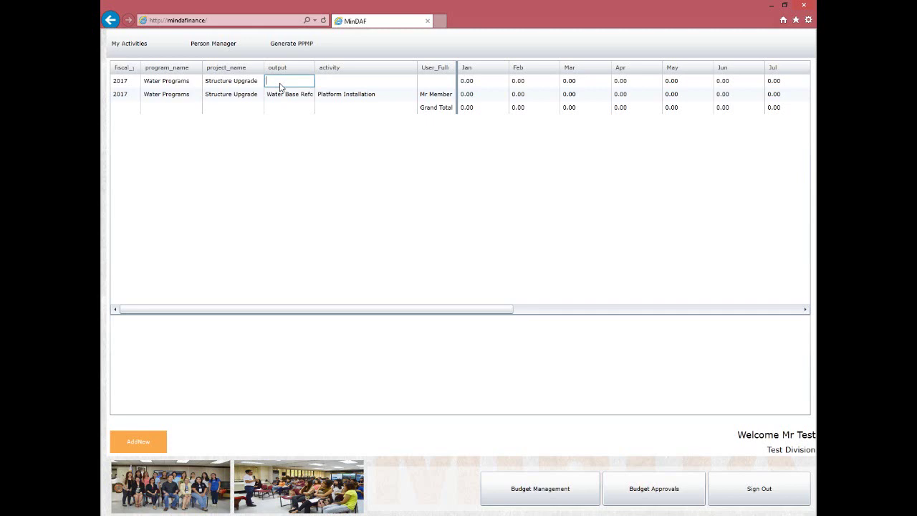
pyautogui.write('Base Im')
pyautogui.write('plementation')
pyautogui.press('Return')
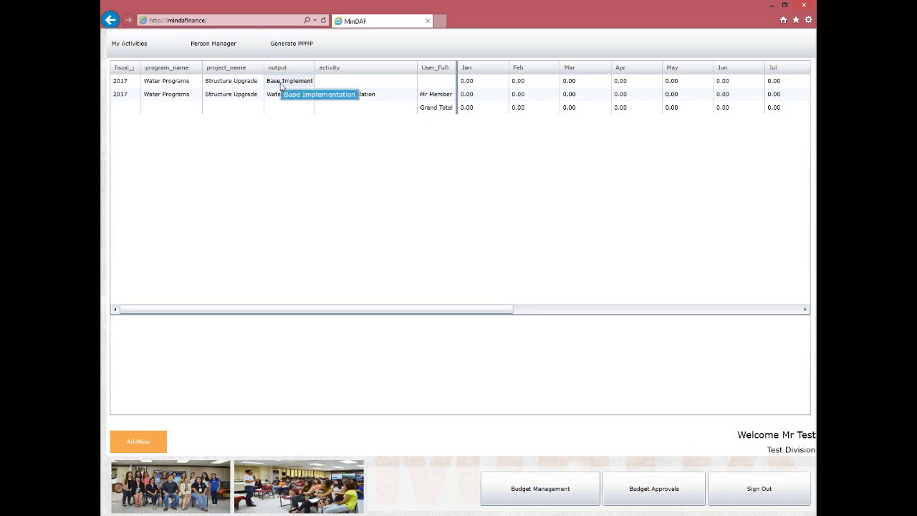
pyautogui.click(344, 81)
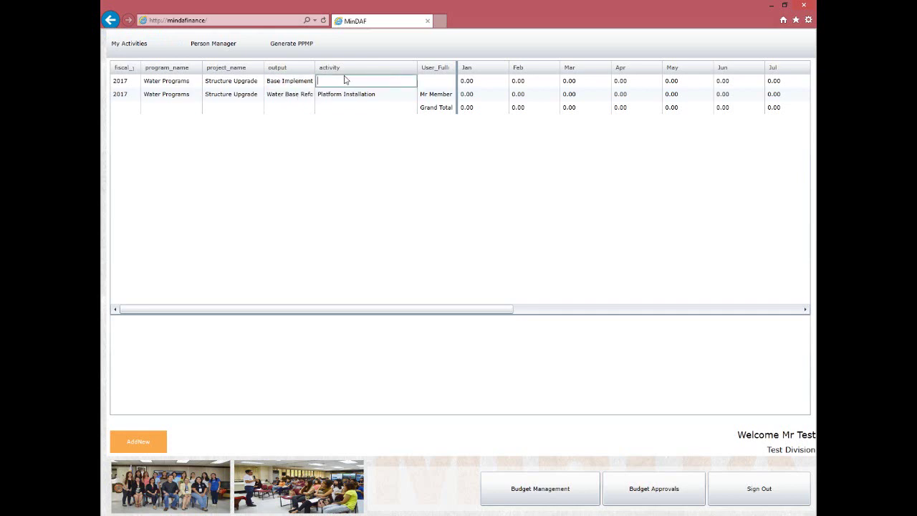
pyautogui.write('Structure Canvass Material')
pyautogui.press('Return')
pyautogui.moveTo(345, 81); pyautogui.dragTo(350, 96)
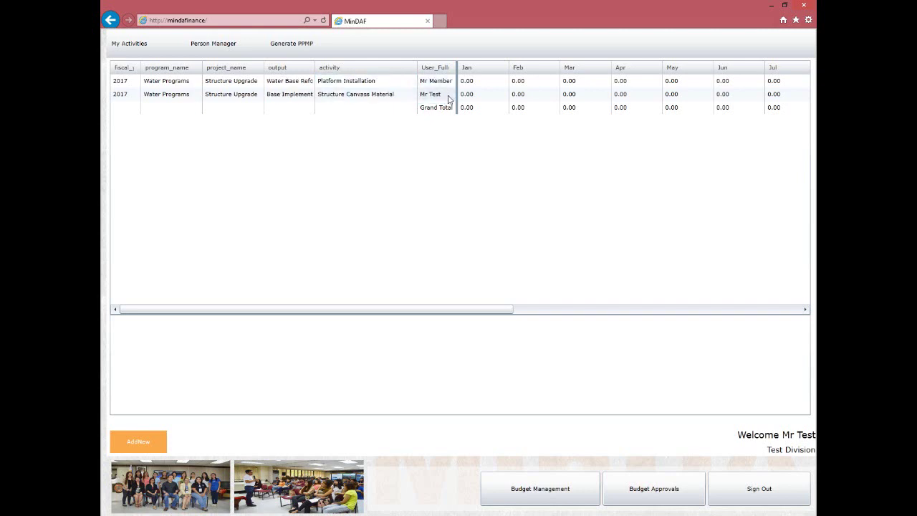
# - Reassign the Structure Canvass Material row's user to the member staff account
pyautogui.moveTo(406, 94); pyautogui.dragTo(438, 96)
pyautogui.doubleClick(438, 96)
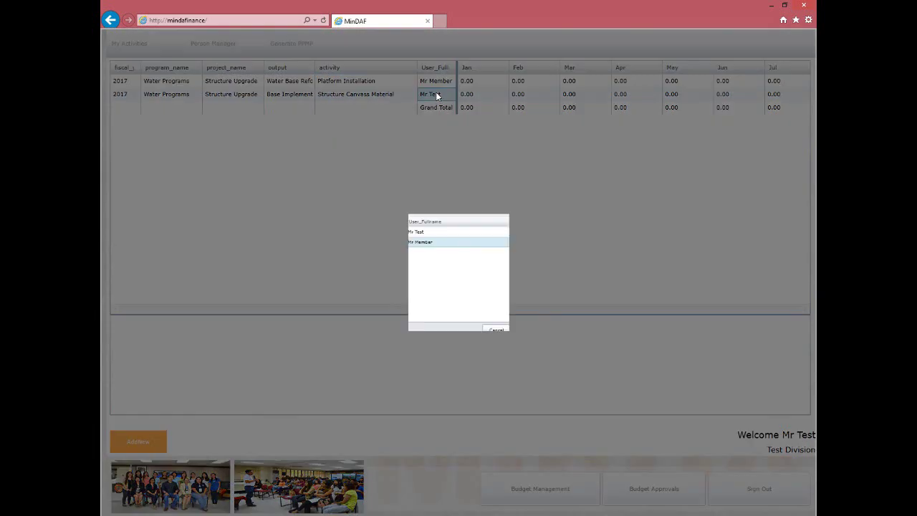
pyautogui.doubleClick(417, 235)
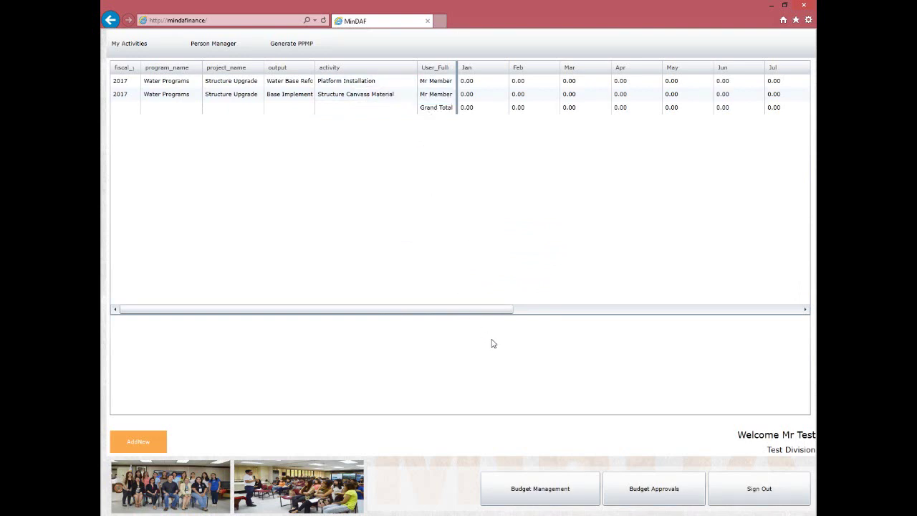
# - Sign out of the division chief's account
pyautogui.click(752, 495)
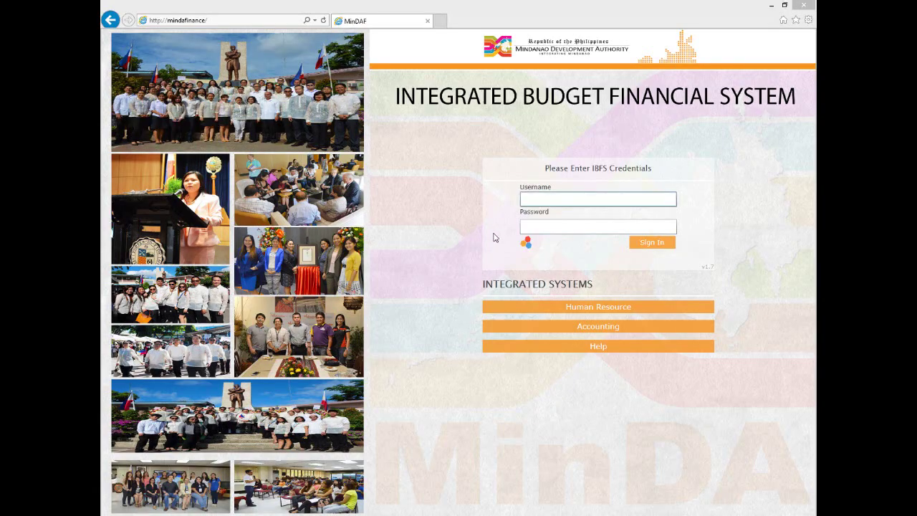
# - Sign in with the member staff account's username and password
pyautogui.click(539, 201)
pyautogui.write('td-membe')
pyautogui.click(535, 228)
pyautogui.click(534, 228)
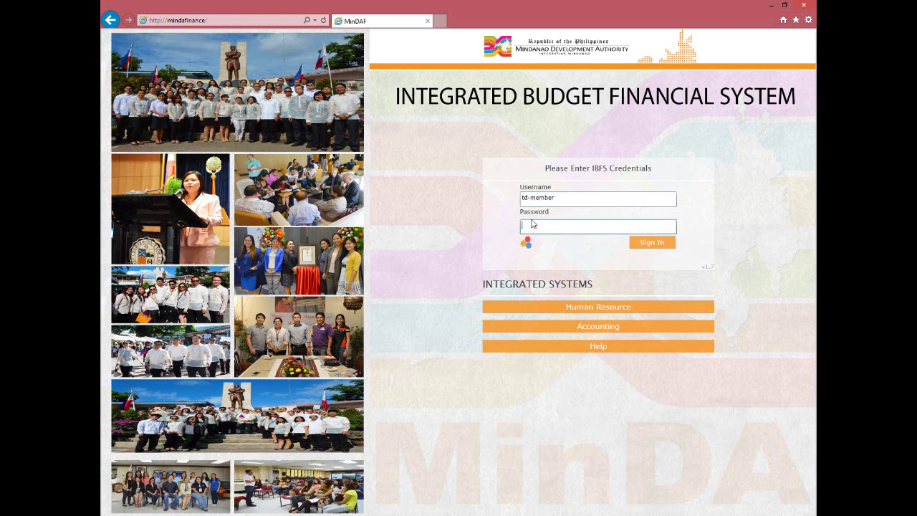
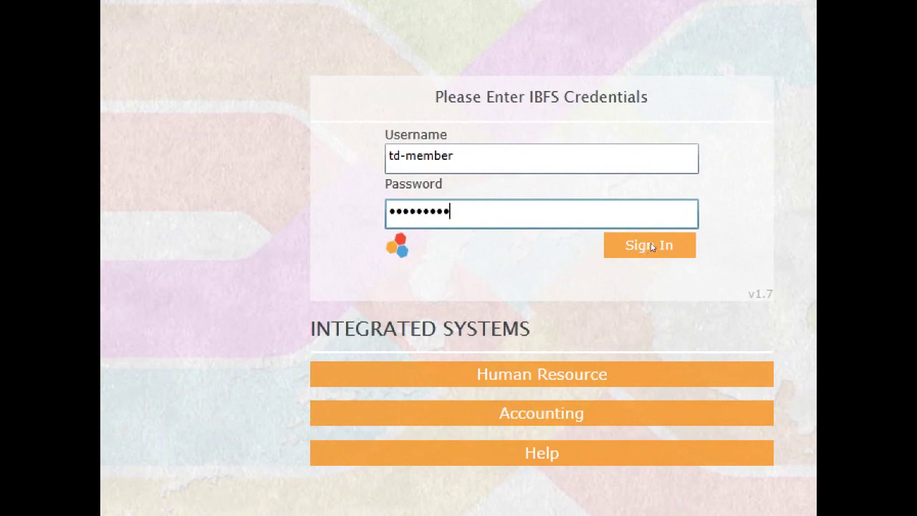
pyautogui.click(652, 246)
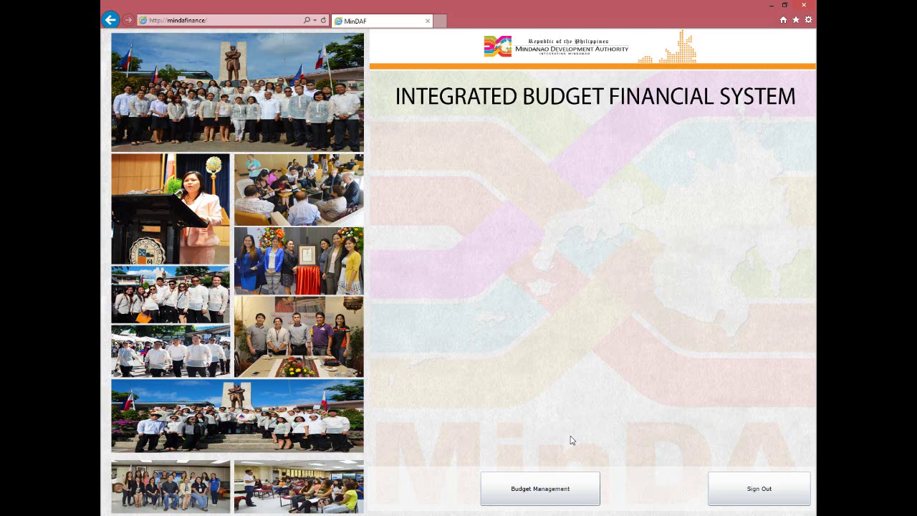
# - Open the member's budget activities and select the January cell of the Platform Installation row
pyautogui.click(558, 494)
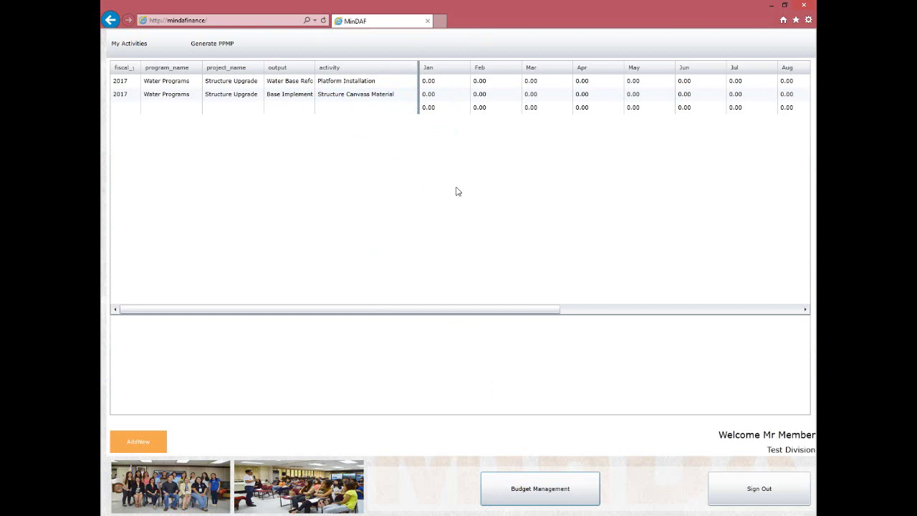
pyautogui.click(445, 86)
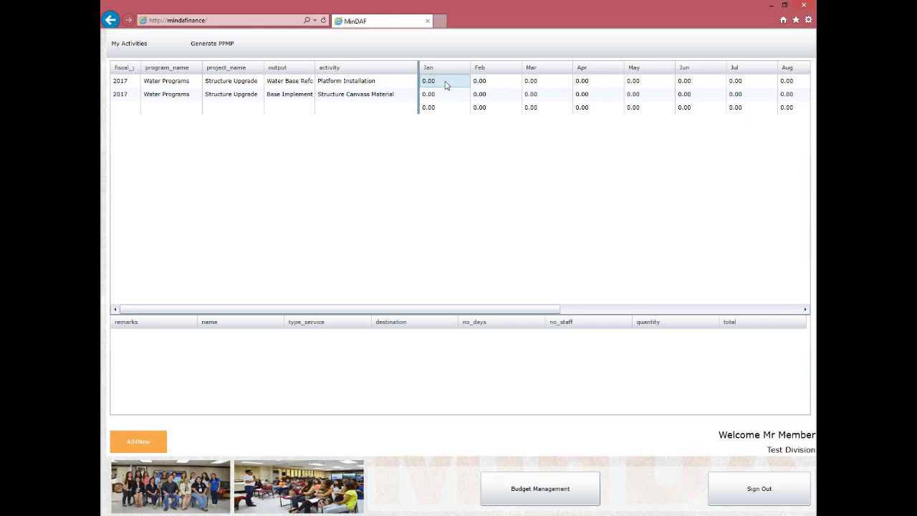
# - Open January's Expenditure Lists, choose Local Travel, and view the Charge Fund Source options
pyautogui.click(445, 85)
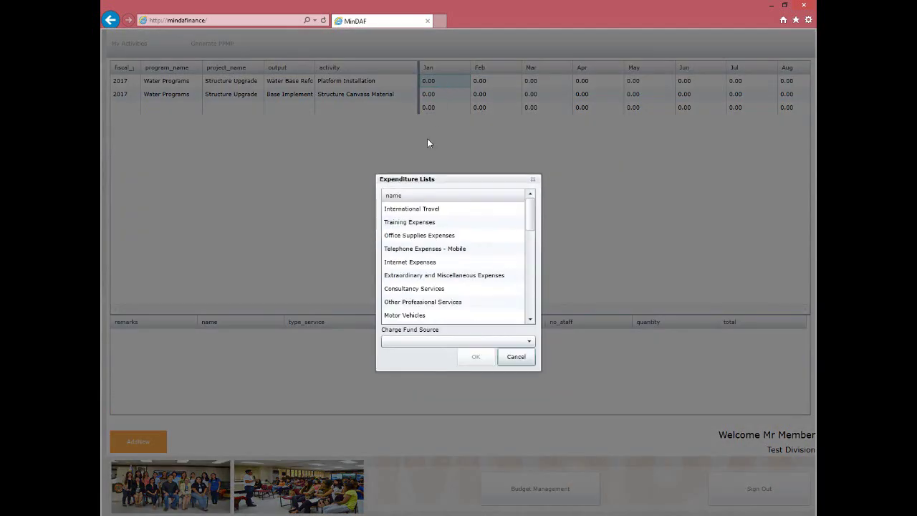
pyautogui.moveTo(532, 209); pyautogui.dragTo(523, 317)
pyautogui.click(420, 322)
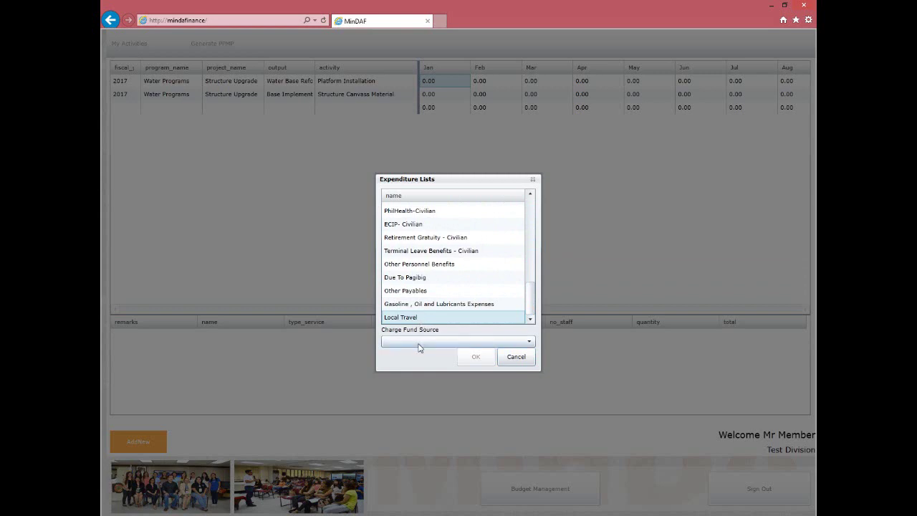
pyautogui.click(419, 342)
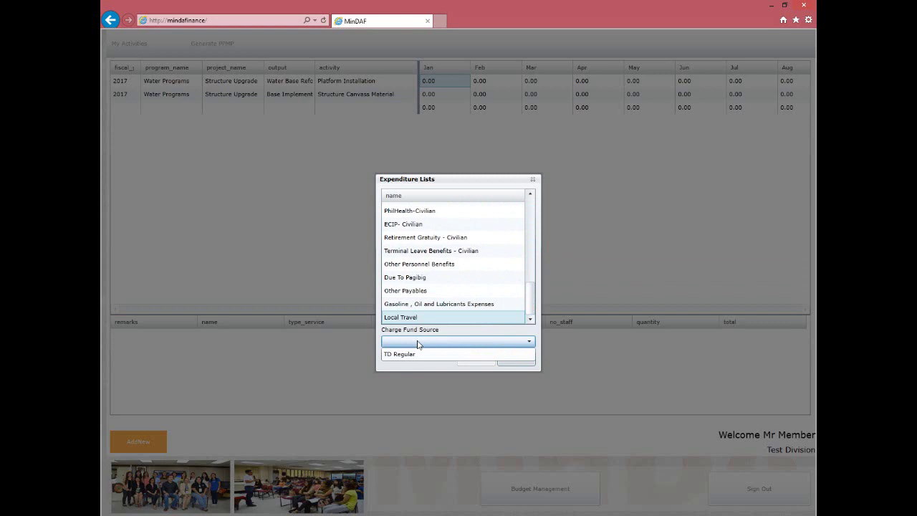
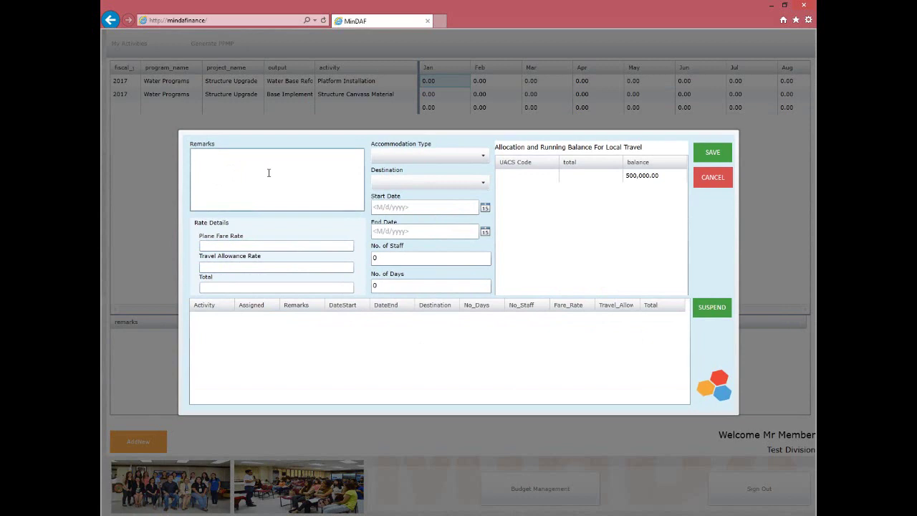
# - Enter the remark 'Travel Date - Canvass' on the travel form
pyautogui.write('Travel Date - Canvass')
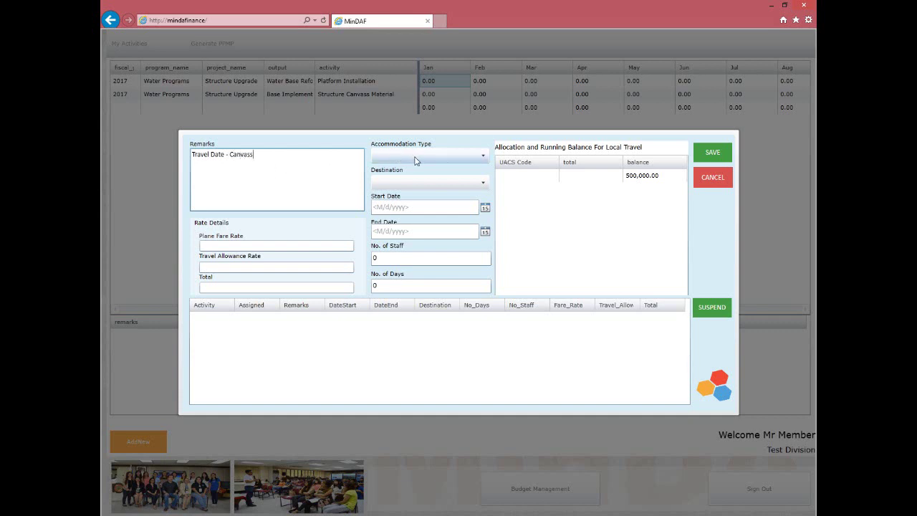
# - Set accommodation type to AH-Elsewhere and destination to Manila, filling 10,000.00 and 1,500.00 rates
pyautogui.click(480, 157)
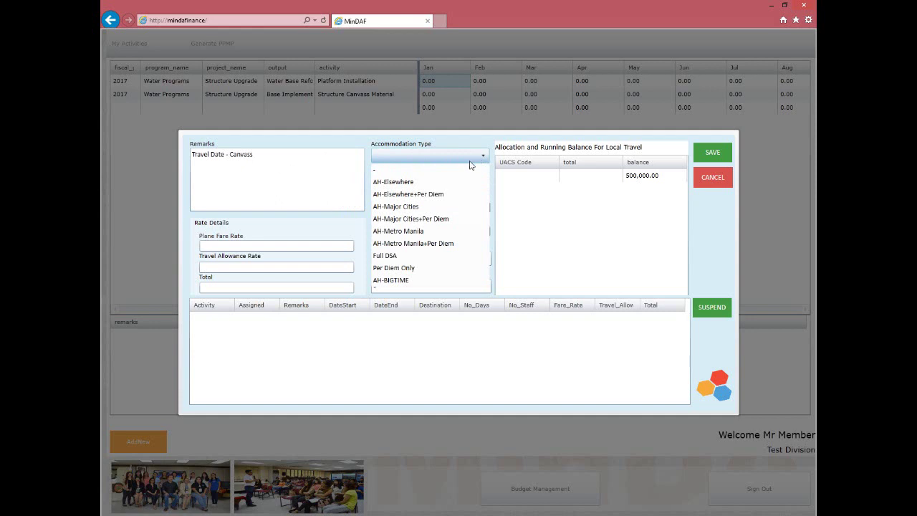
pyautogui.click(398, 185)
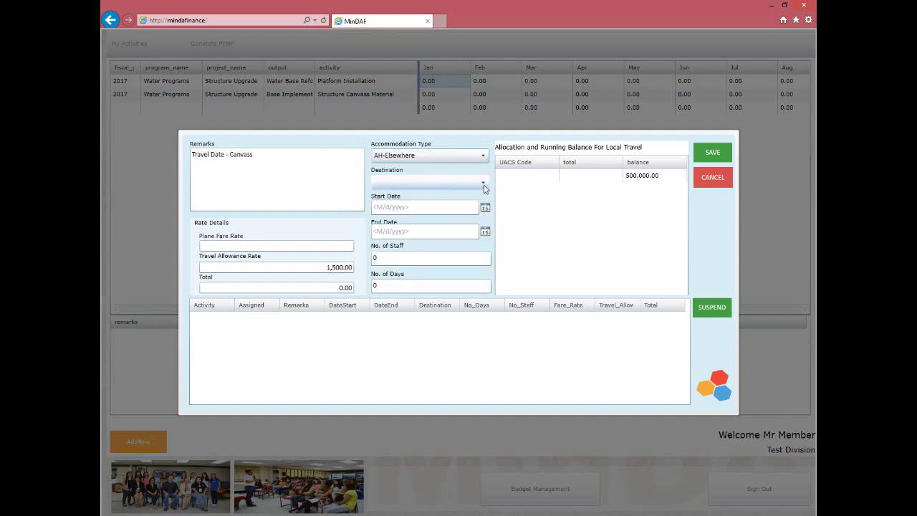
pyautogui.click(483, 185)
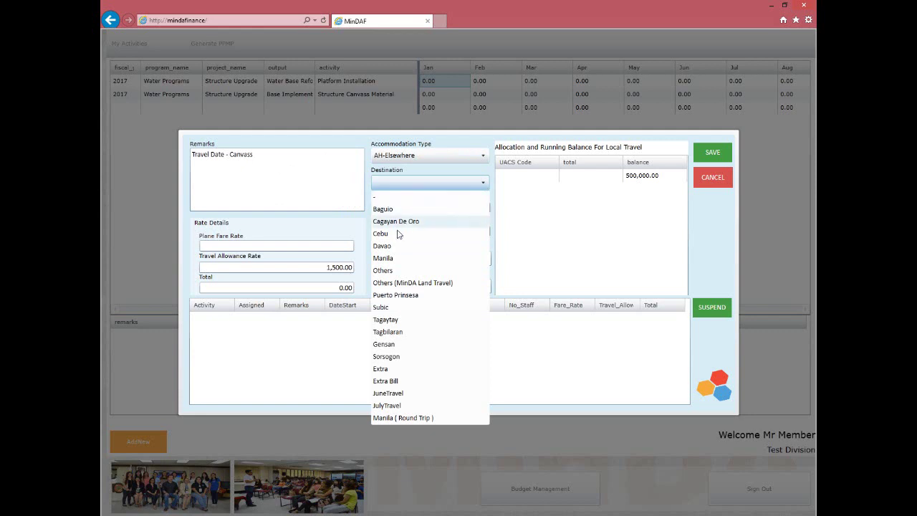
pyautogui.click(389, 259)
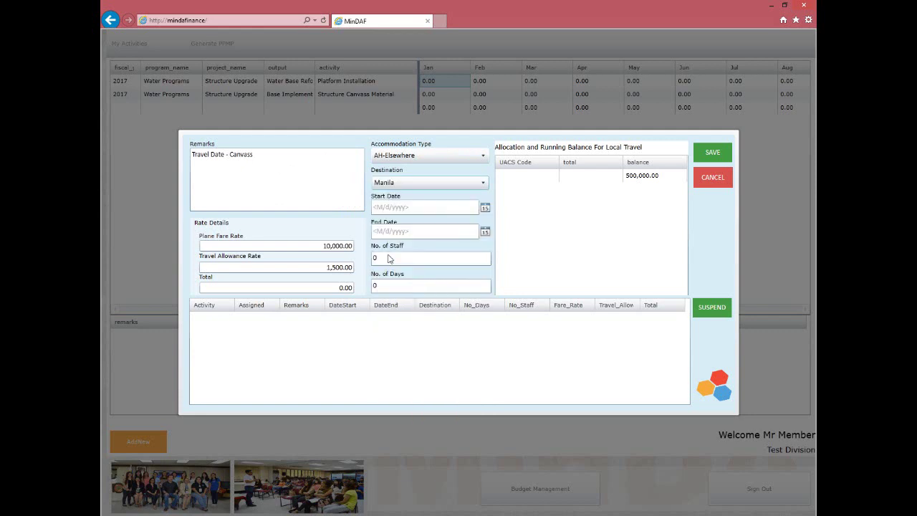
# - Set the travel dates from 1/1/2017 to 1/3/2017
pyautogui.click(485, 208)
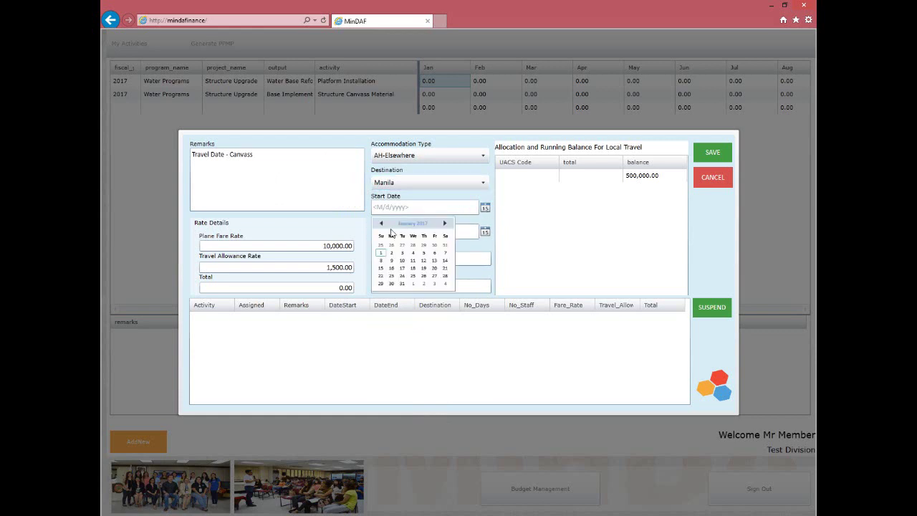
pyautogui.click(381, 254)
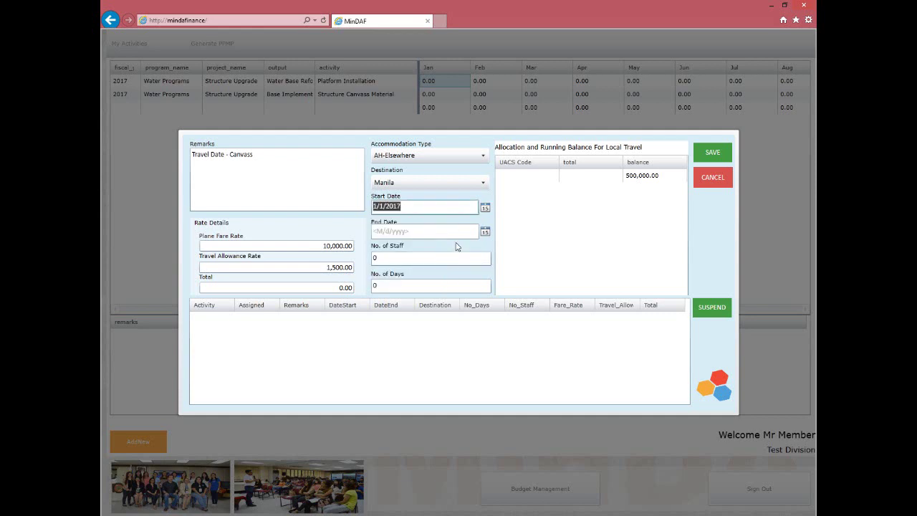
pyautogui.click(485, 232)
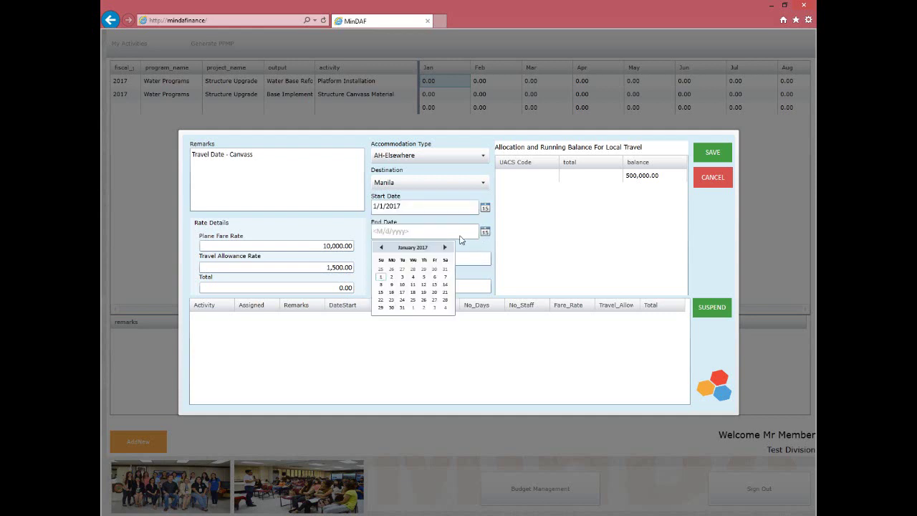
pyautogui.click(402, 277)
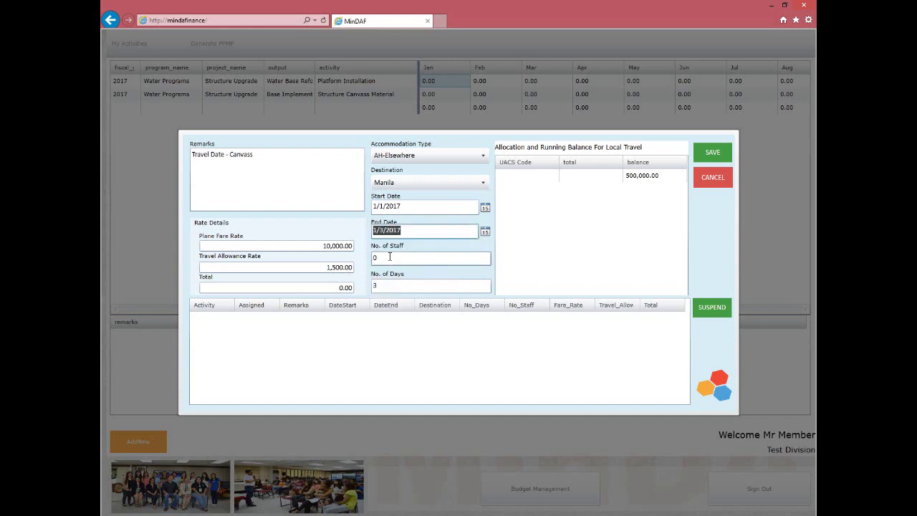
# - Enter 1 as the number of staff, giving a 14,500.00 total
pyautogui.click(390, 256)
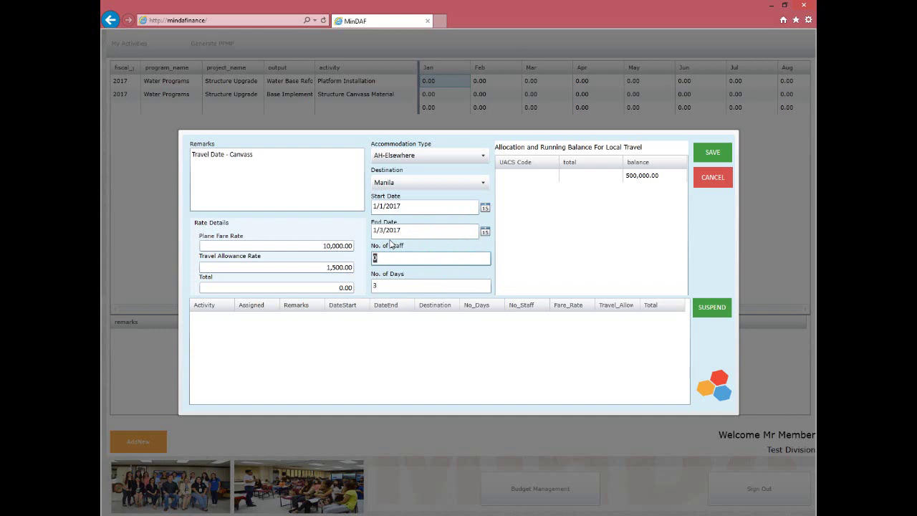
pyautogui.write('1')
pyautogui.click(382, 286)
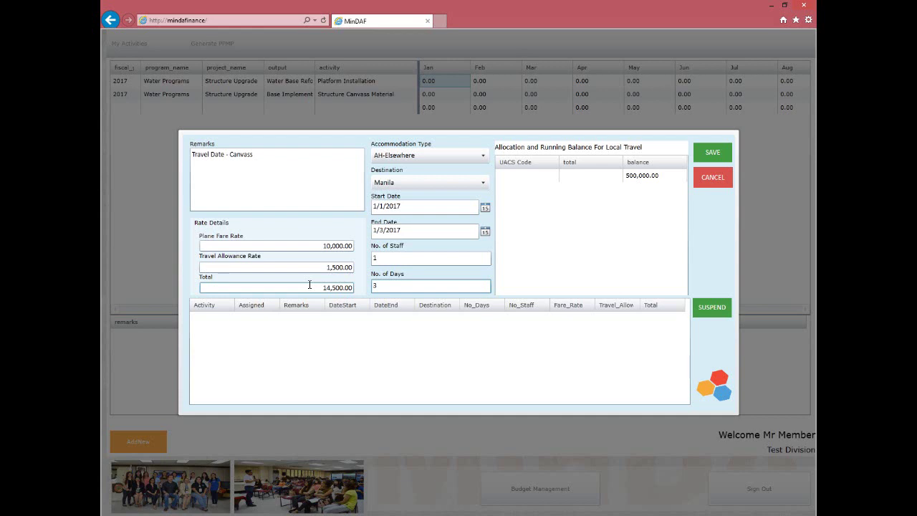
# - Check the 14,500.00 total and 500,000.00 balance, then save the Manila travel entry
pyautogui.moveTo(310, 285); pyautogui.dragTo(368, 290)
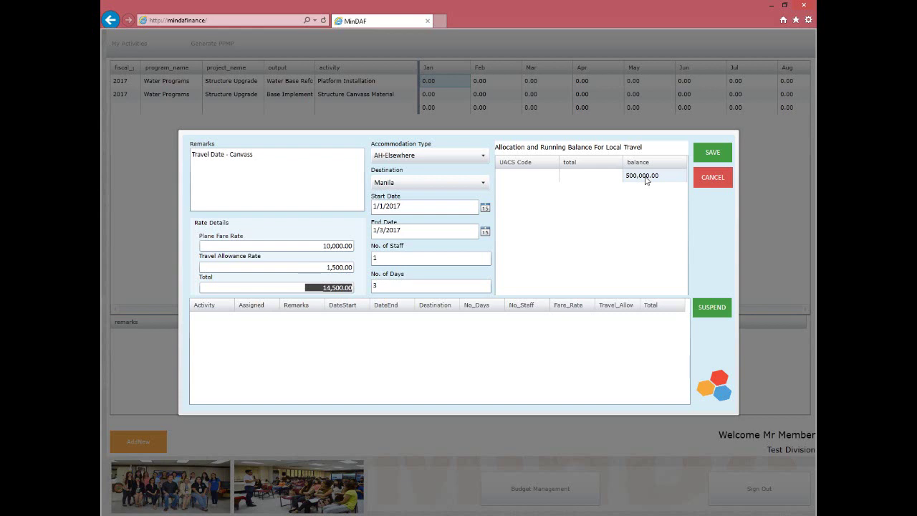
pyautogui.click(646, 181)
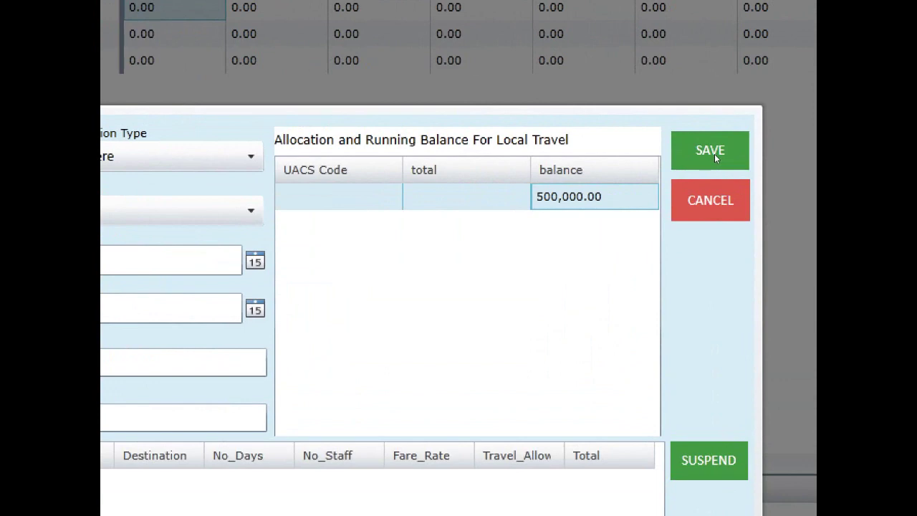
pyautogui.click(714, 154)
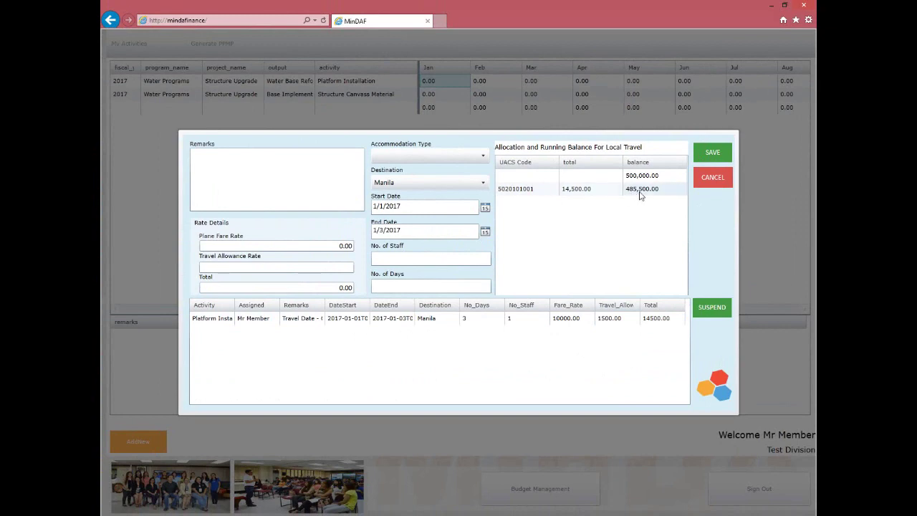
# - Close the travel form and view Platform Installation's January 14,500.00 details
pyautogui.click(713, 181)
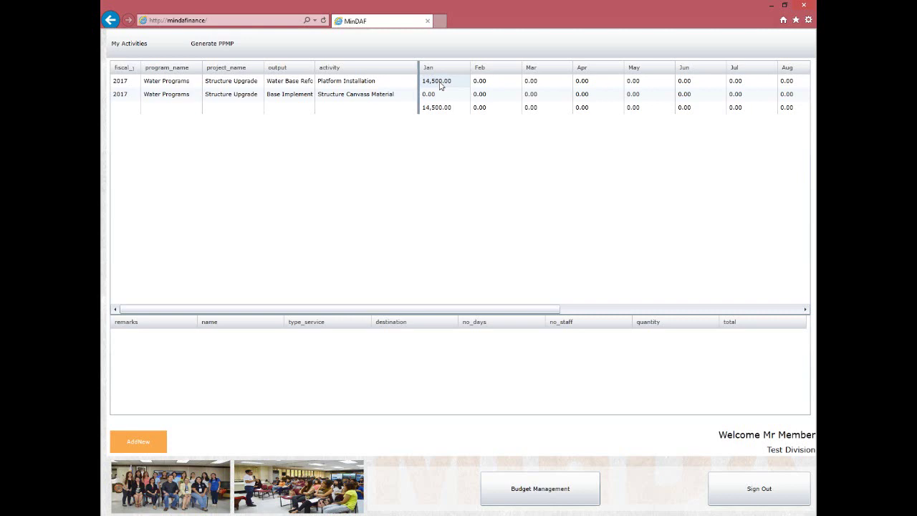
pyautogui.click(441, 84)
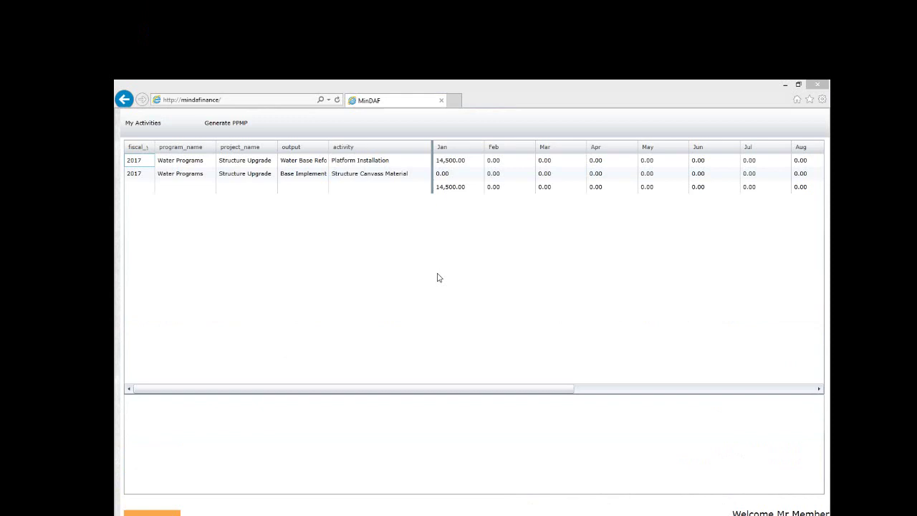
pyautogui.click(440, 277)
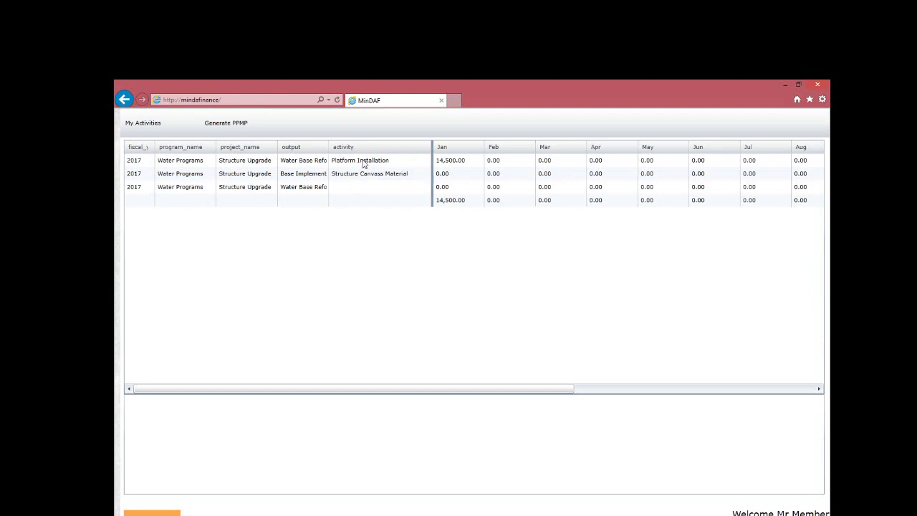
# - Name the blank third activity row 'Platform Survey'
pyautogui.click(350, 164)
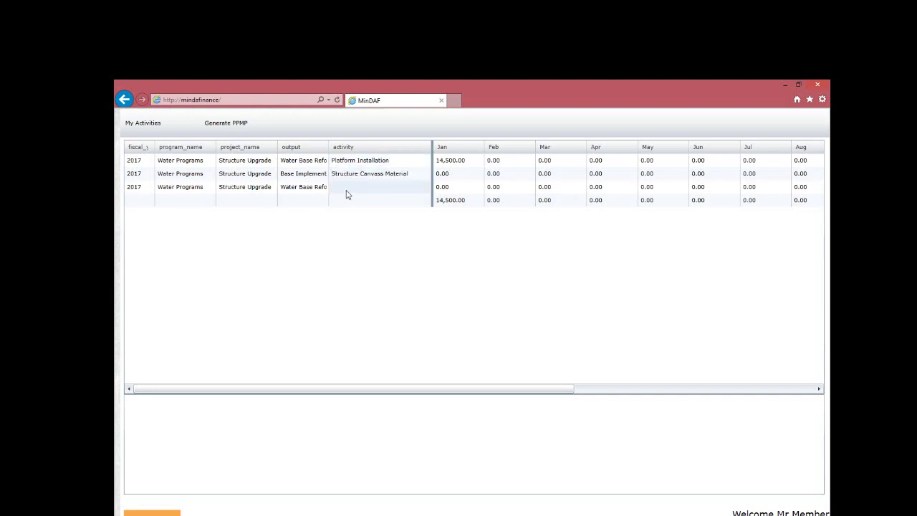
pyautogui.click(347, 190)
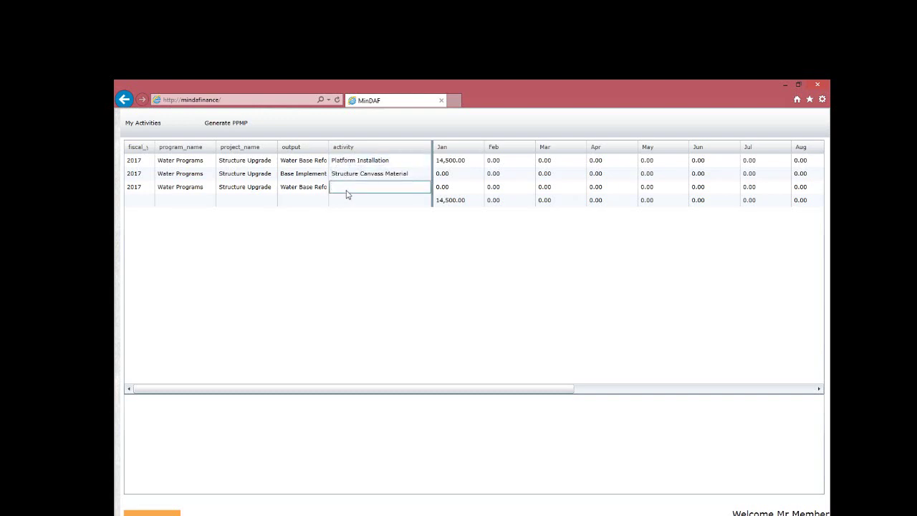
pyautogui.write('Platform Survey')
pyautogui.press('Return')
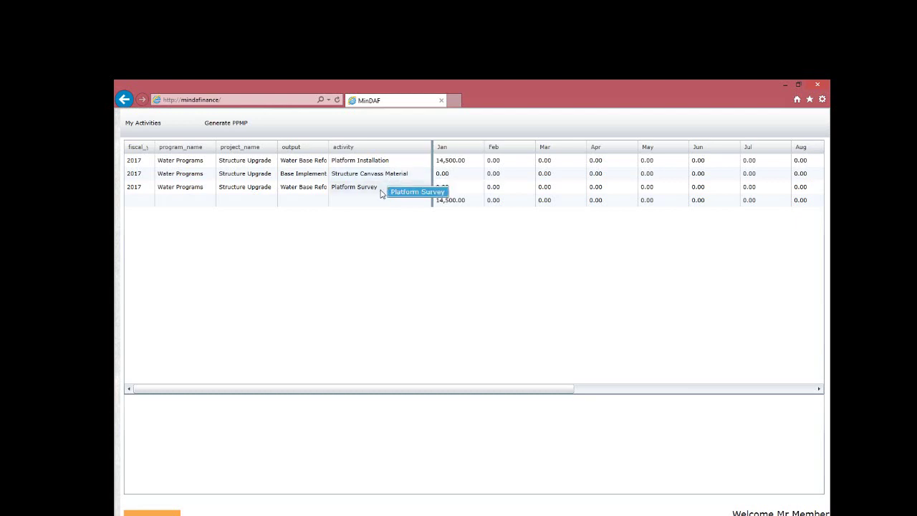
# - Add a new activity row below Platform Survey named 'Implementation'
pyautogui.click(381, 190)
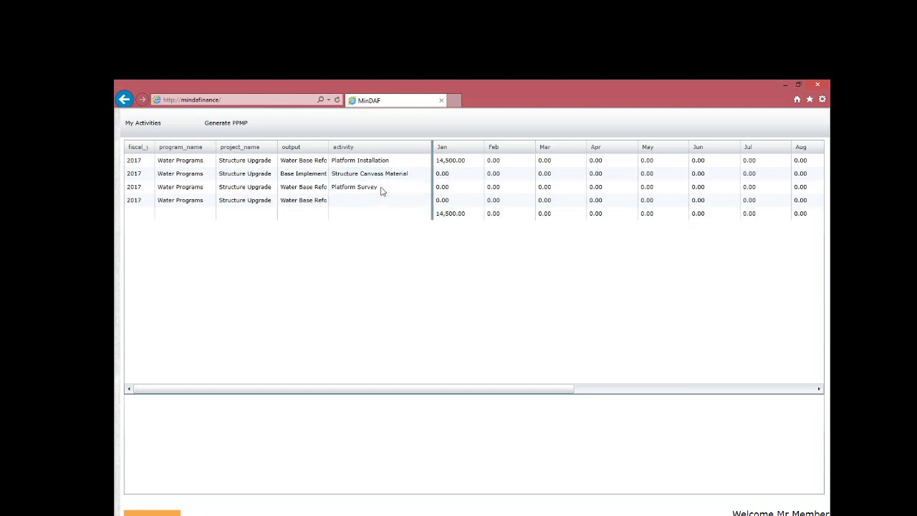
pyautogui.press('Down')
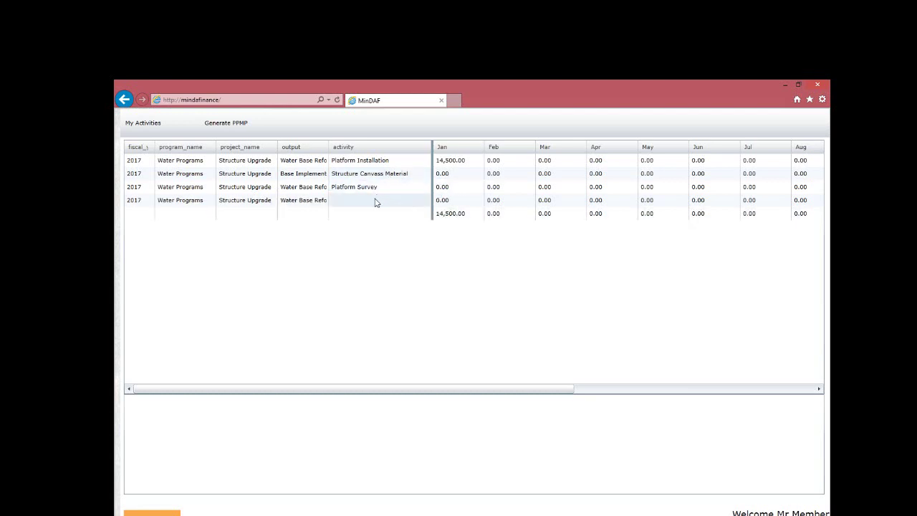
pyautogui.click(375, 203)
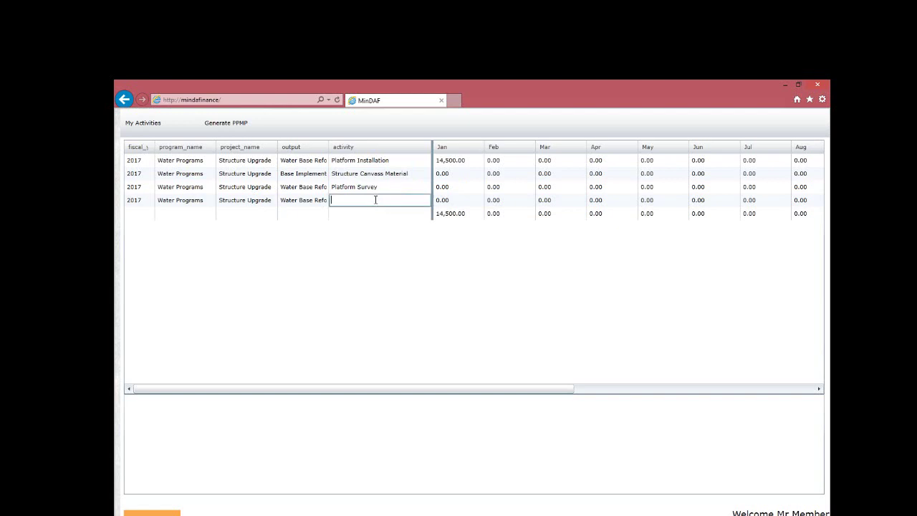
pyautogui.write('Implementation')
pyautogui.press('Return')
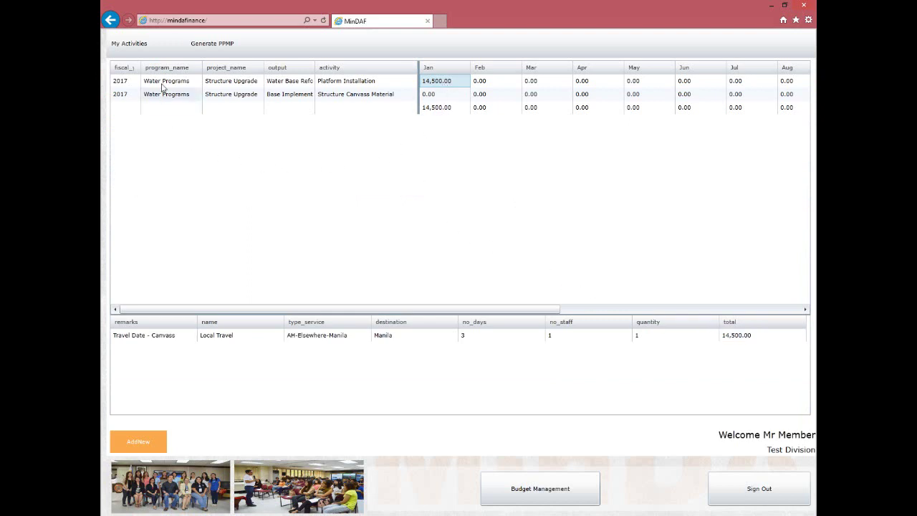
# - Show the 2017 My Activities report with January Local Travel 14,500.00 details
pyautogui.click(139, 46)
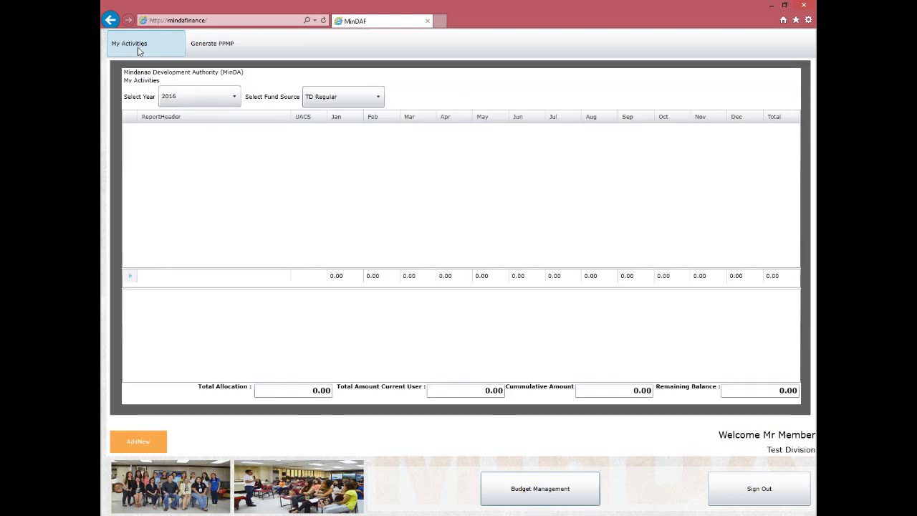
pyautogui.click(232, 99)
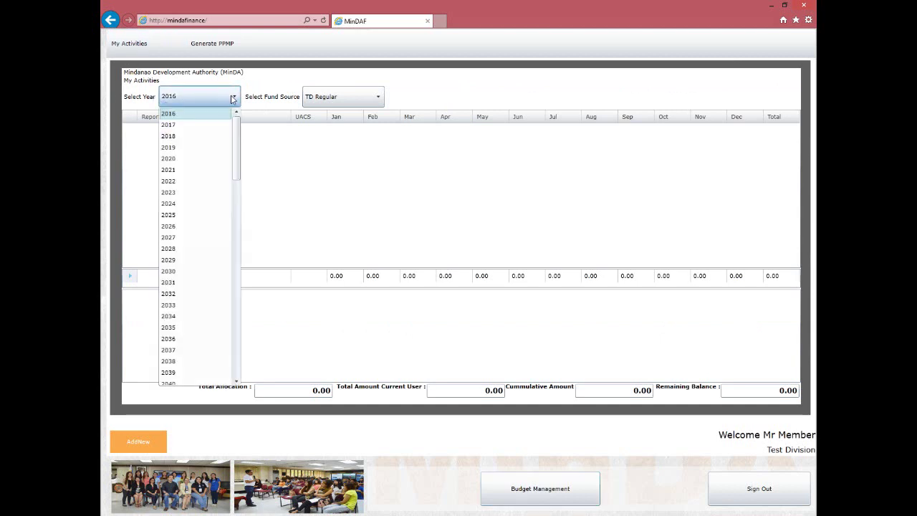
pyautogui.click(195, 126)
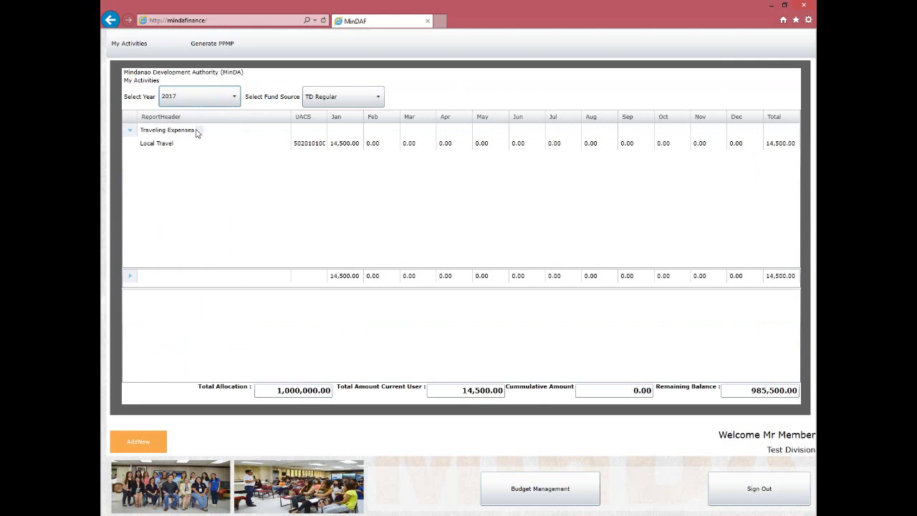
pyautogui.click(206, 149)
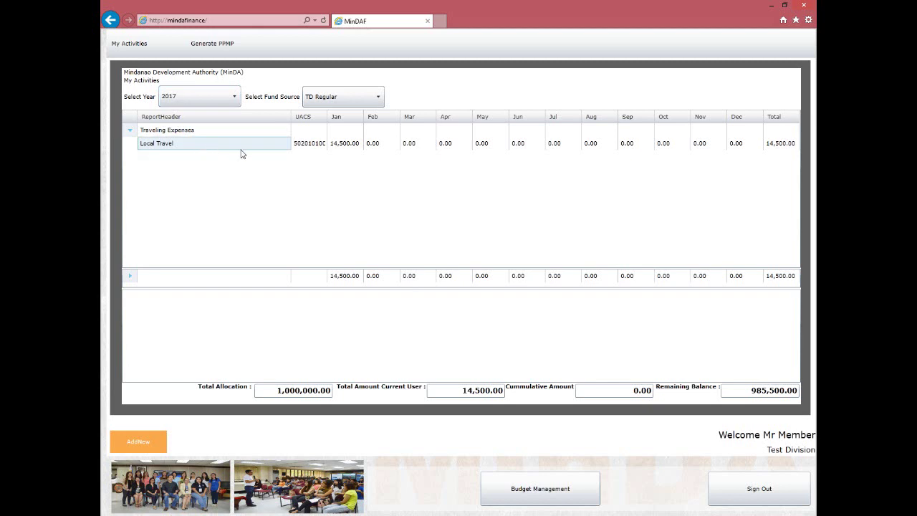
pyautogui.click(337, 147)
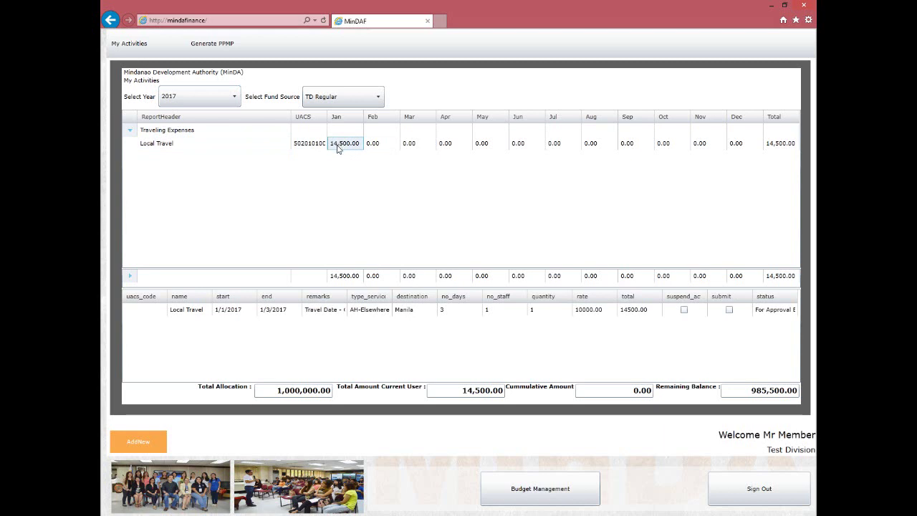
# - Mark the 14,500 Local Travel entry Submitted and return to Budget Management's Platform Installation details
pyautogui.click(730, 311)
pyautogui.click(729, 311)
pyautogui.click(537, 491)
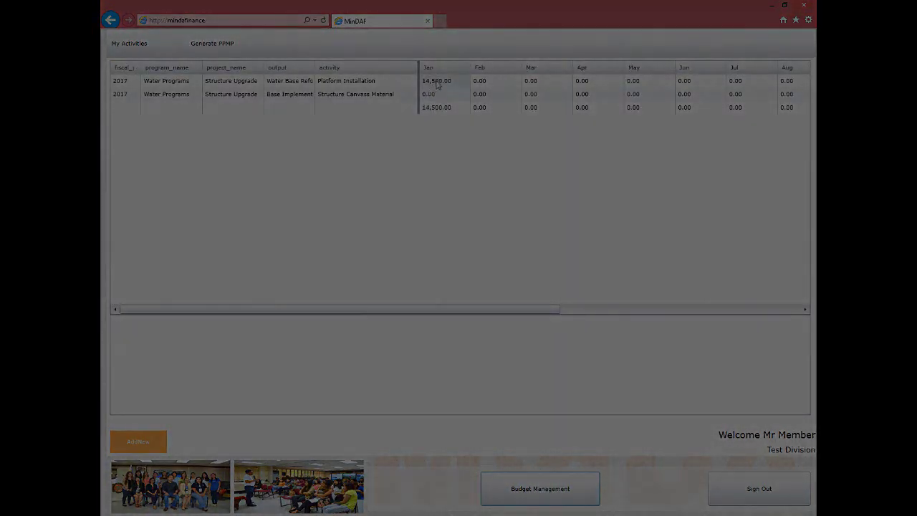
pyautogui.click(438, 83)
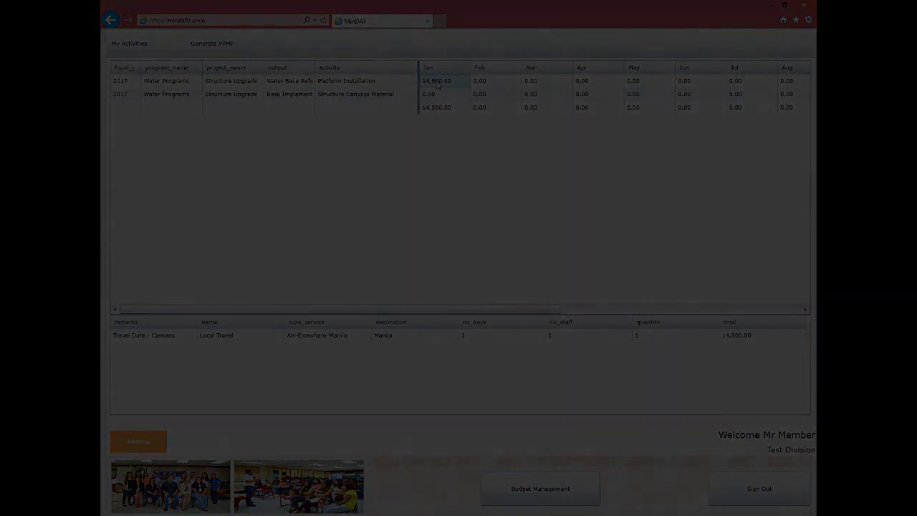
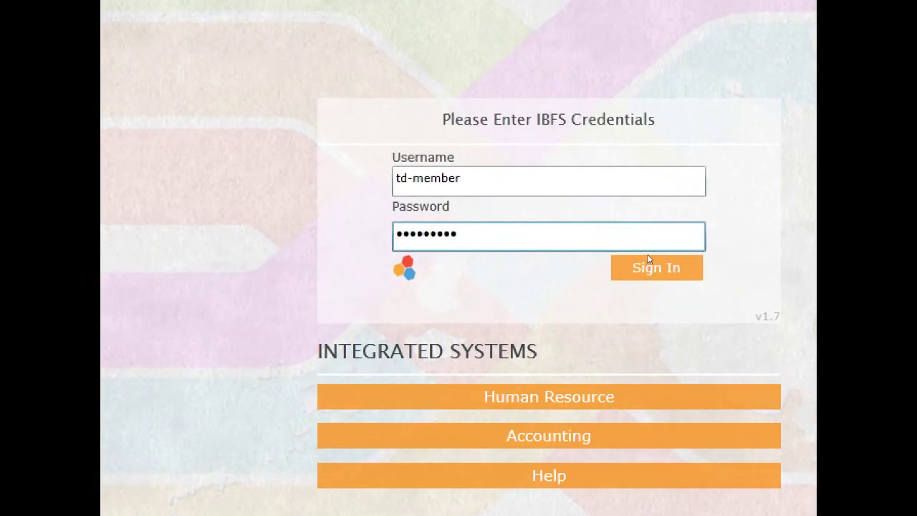
# - Sign in and open Budget Management to list the four 2017 Water Programs activities
pyautogui.click(649, 246)
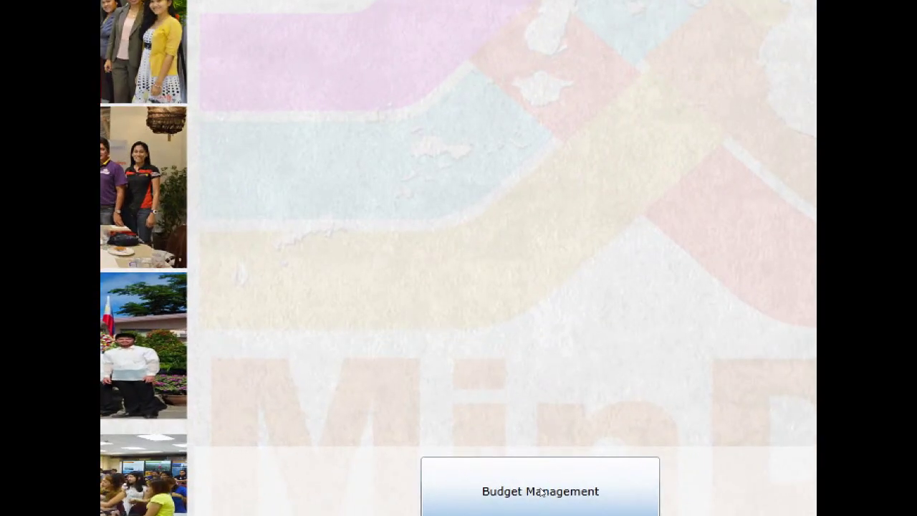
pyautogui.click(542, 493)
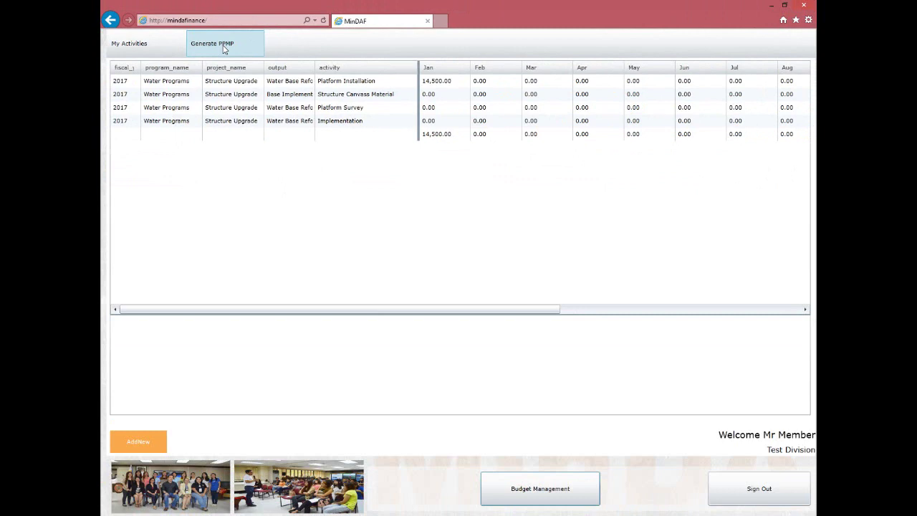
# - Generate the 2017 PPMP and set Local Travel AH-Elsewhere-Manila's mode of procurement to 'test'
pyautogui.click(224, 49)
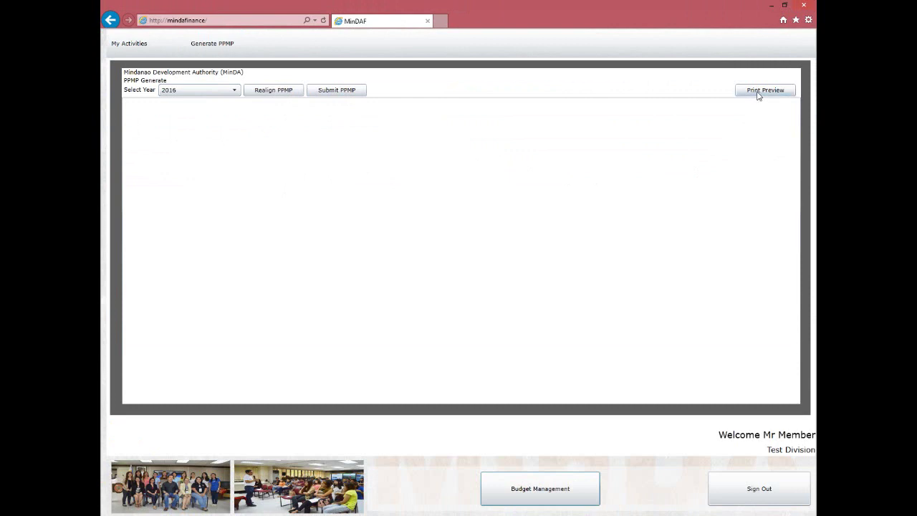
pyautogui.click(231, 93)
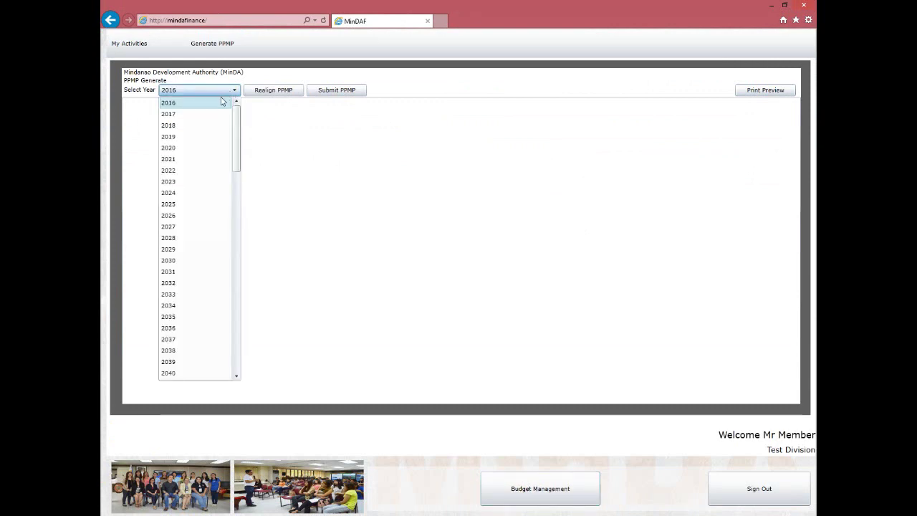
pyautogui.click(210, 116)
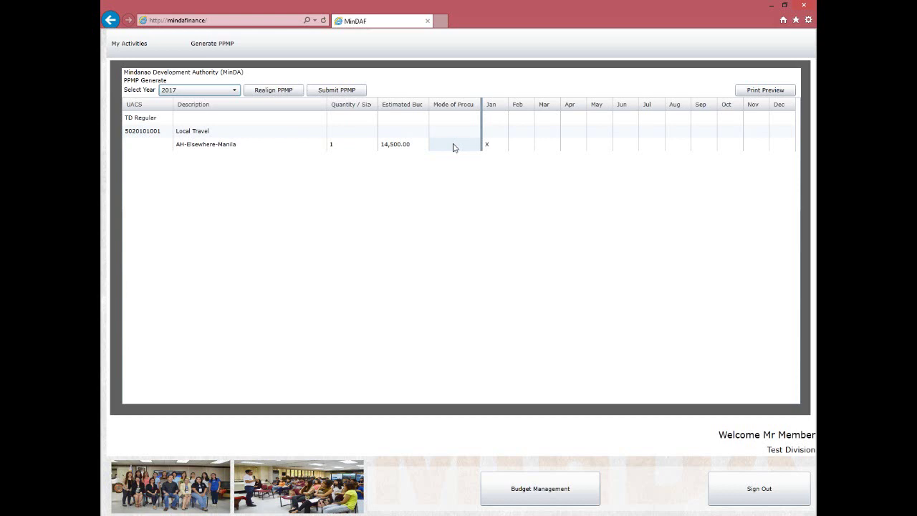
pyautogui.click(452, 145)
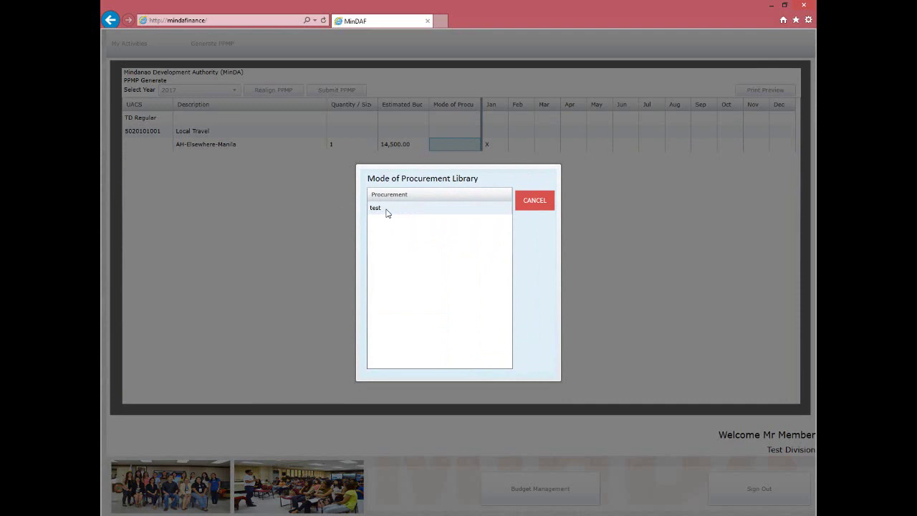
pyautogui.click(387, 213)
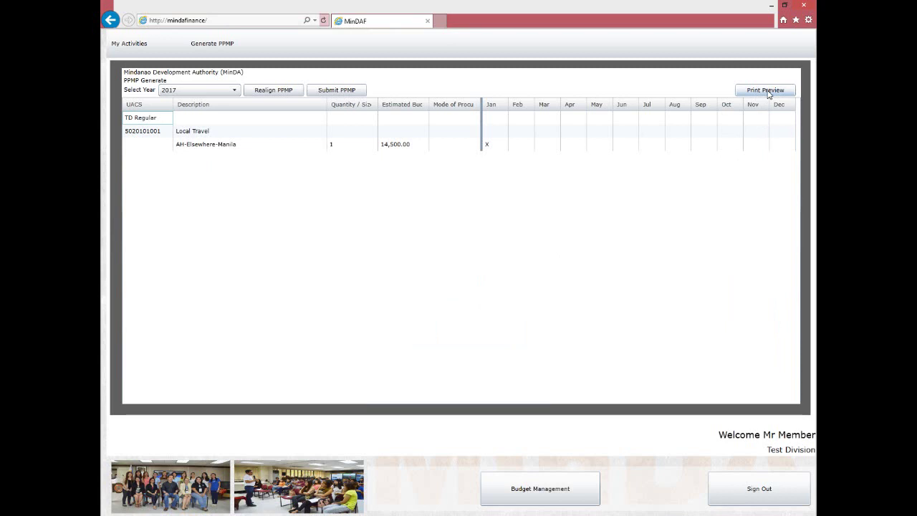
# - Open the PPMP print preview and confirm it with the report password
pyautogui.click(767, 90)
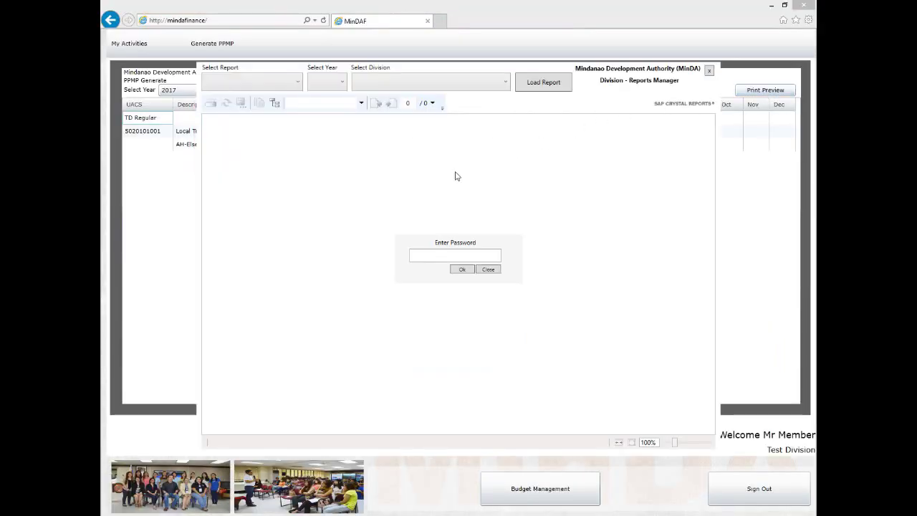
pyautogui.click(454, 256)
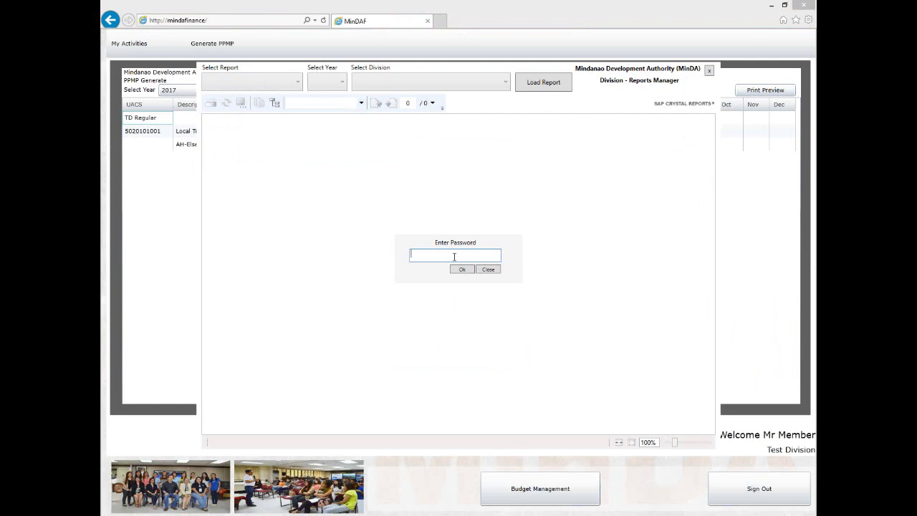
pyautogui.click(463, 269)
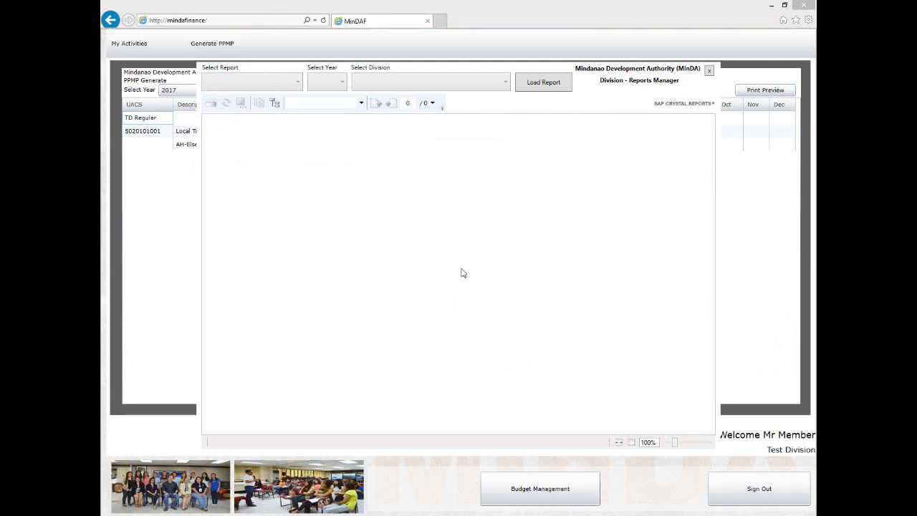
# - Load the PPMP Printout report for year 2017
pyautogui.click(298, 89)
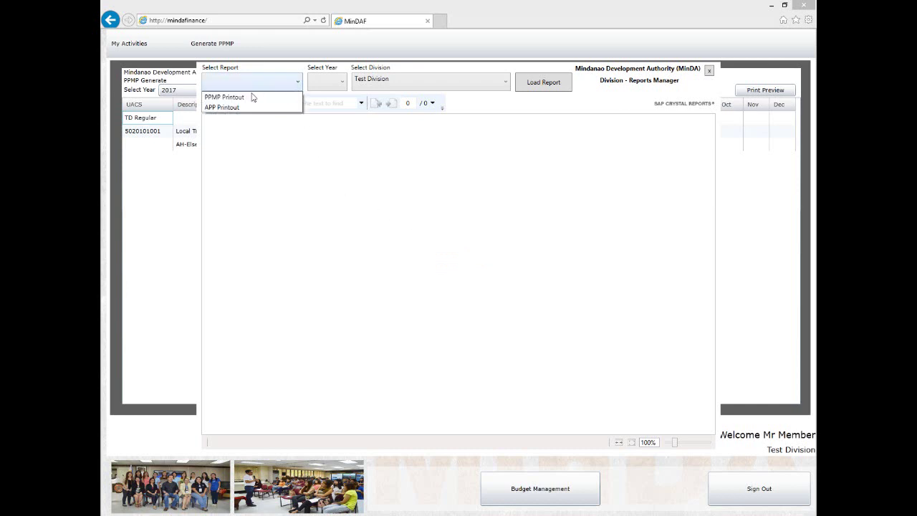
pyautogui.click(250, 96)
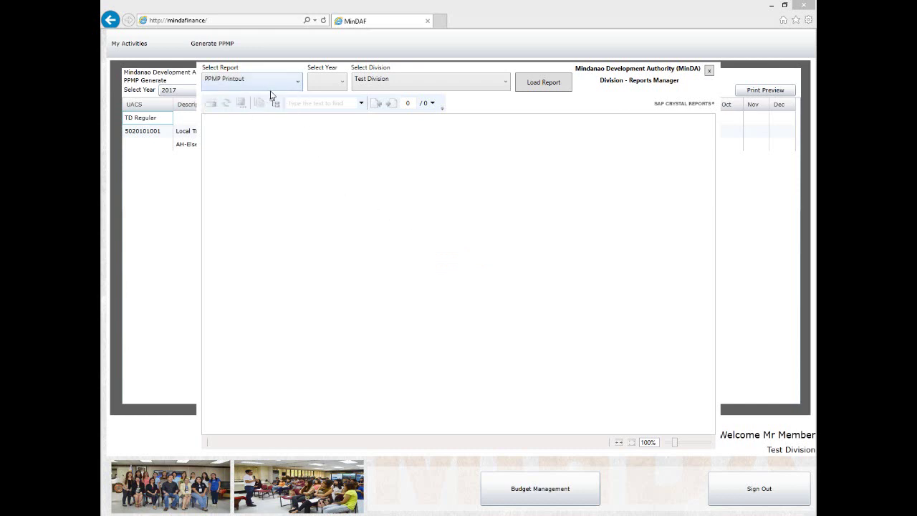
pyautogui.click(342, 86)
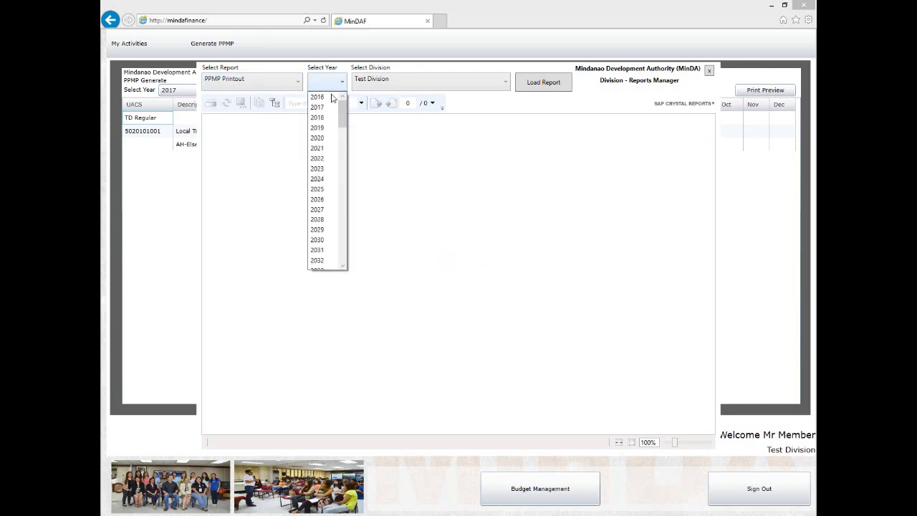
pyautogui.click(323, 111)
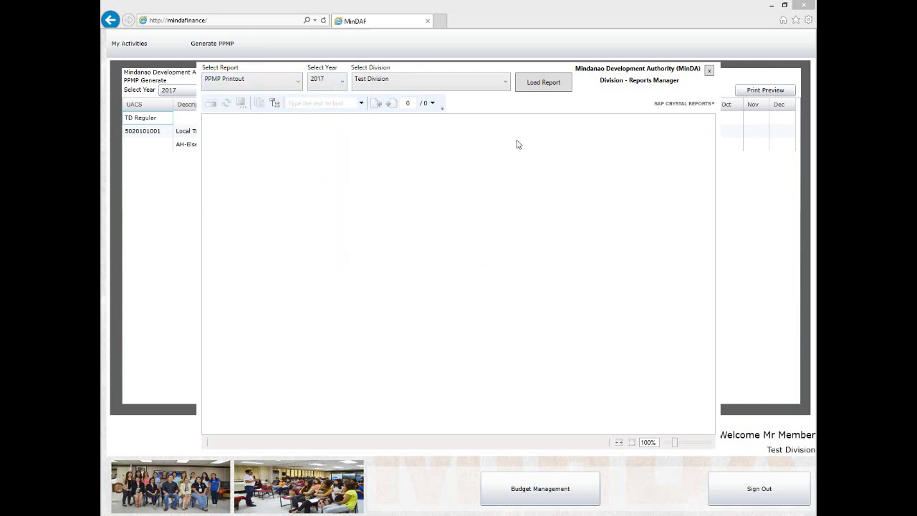
pyautogui.click(546, 88)
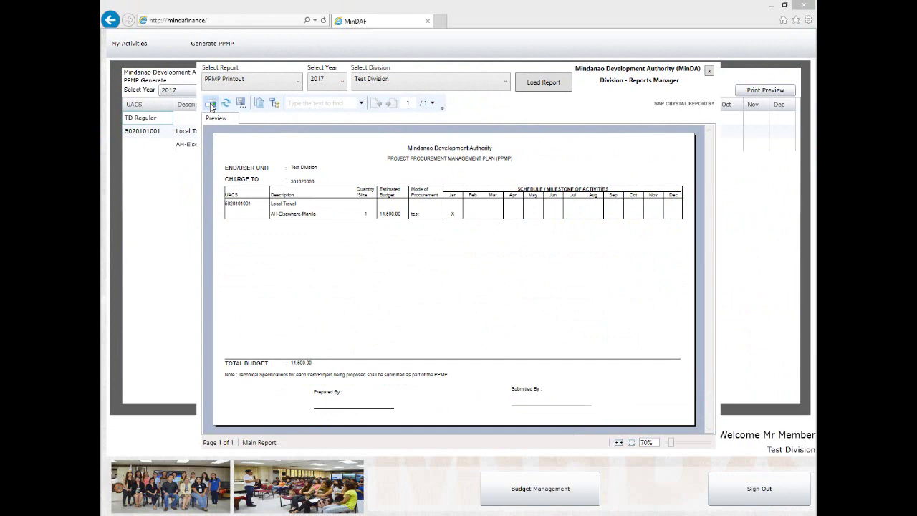
pyautogui.click(211, 105)
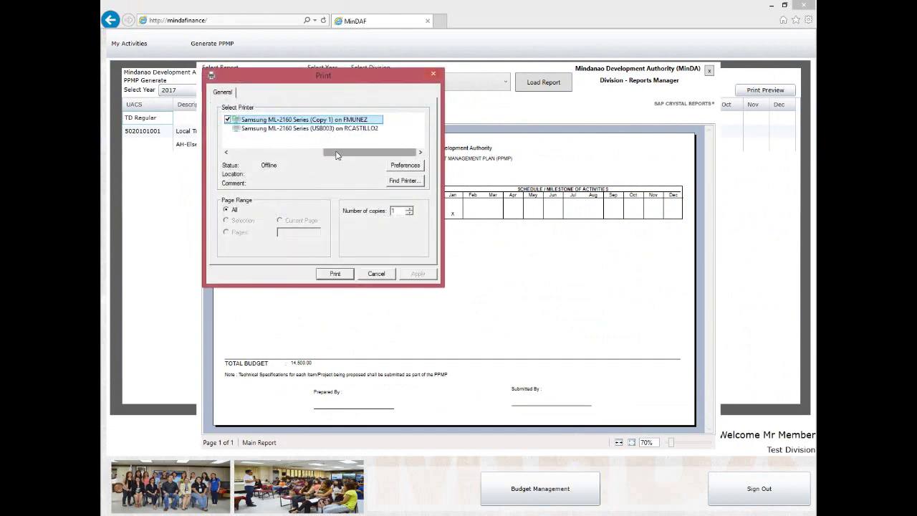
pyautogui.click(433, 74)
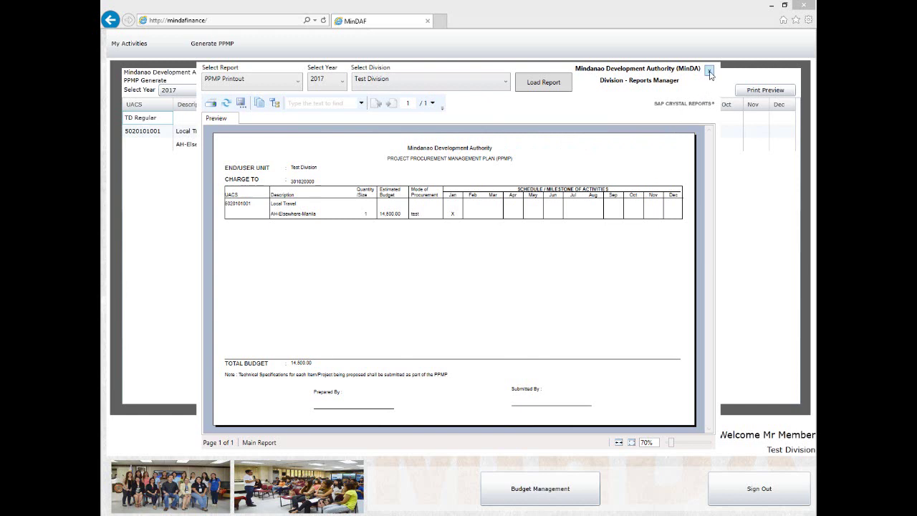
# - Close the Reports Manager, submit the 2017 PPMP, and sign out
pyautogui.click(708, 72)
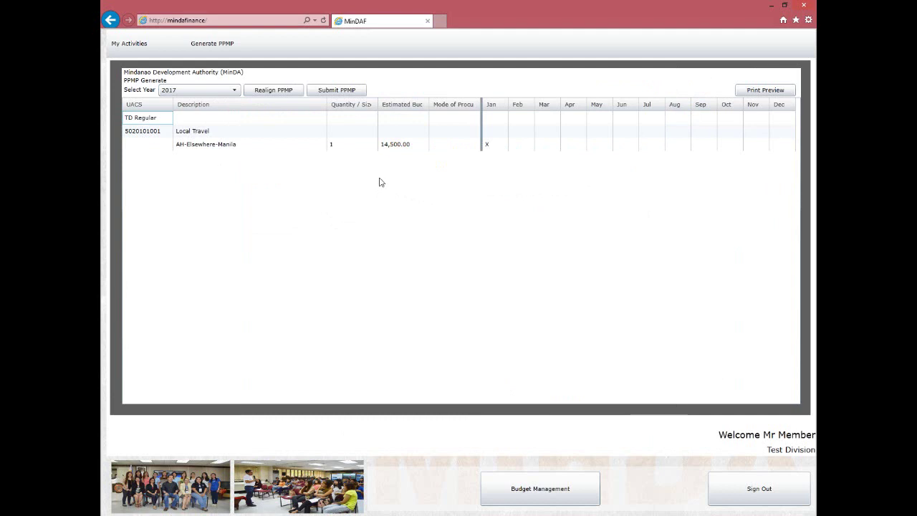
pyautogui.click(340, 92)
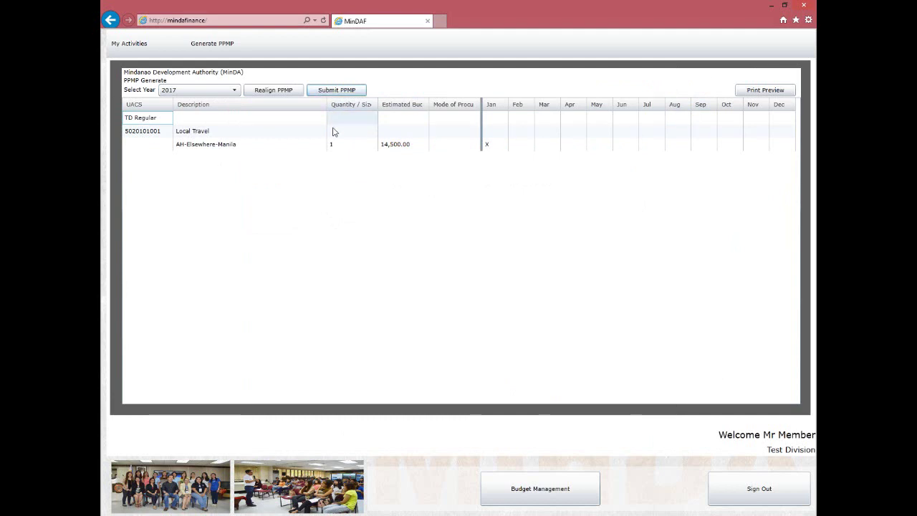
pyautogui.click(758, 491)
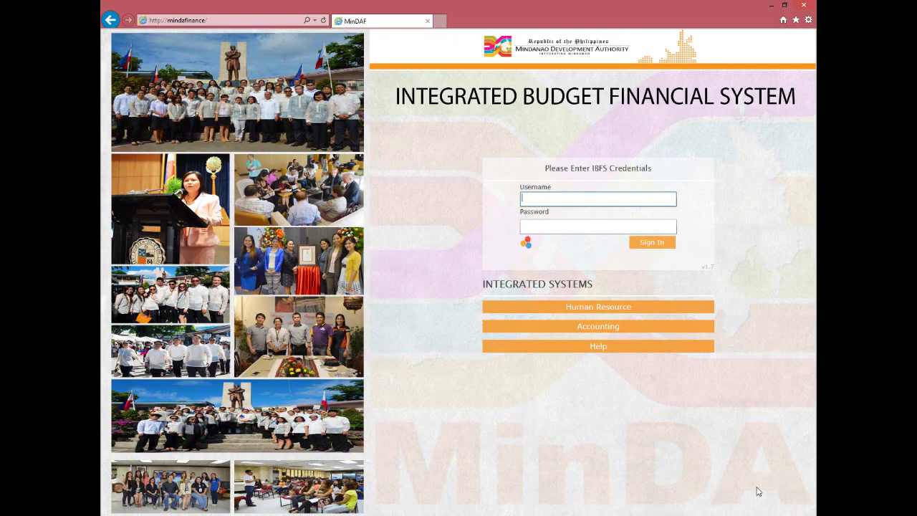